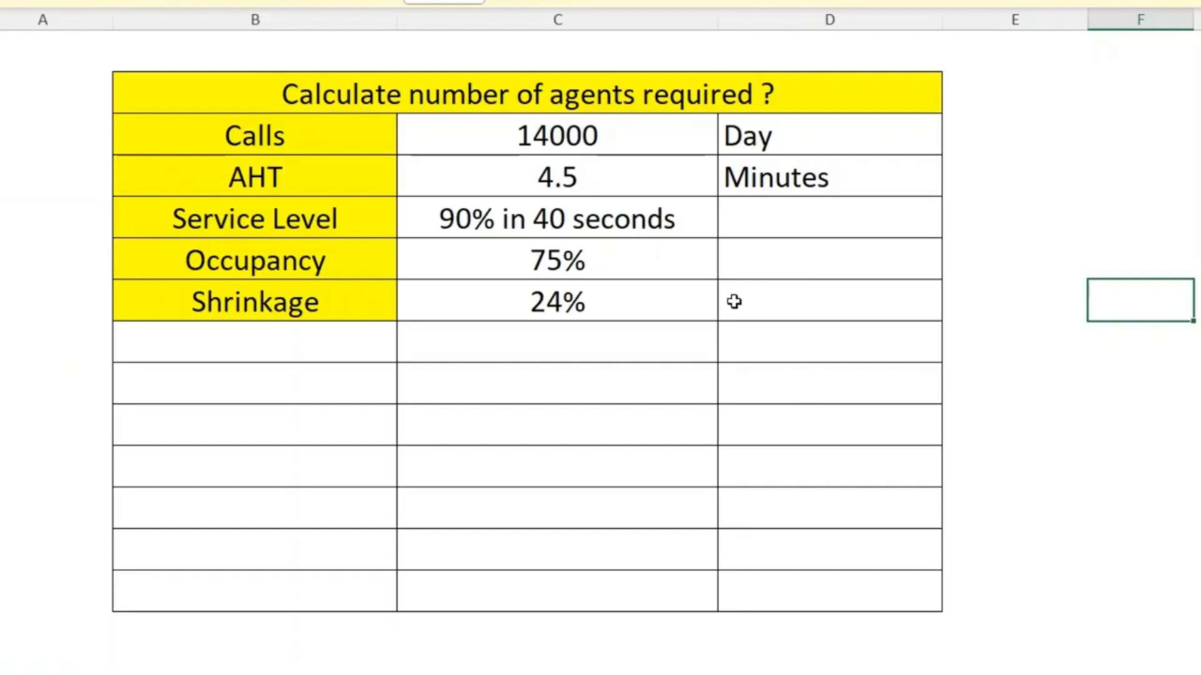
Step: Review the given staffing inputs: calls, AHT, service level, occupancy and shrinkage
{"action": "left_click", "coordinate": [323, 91]}
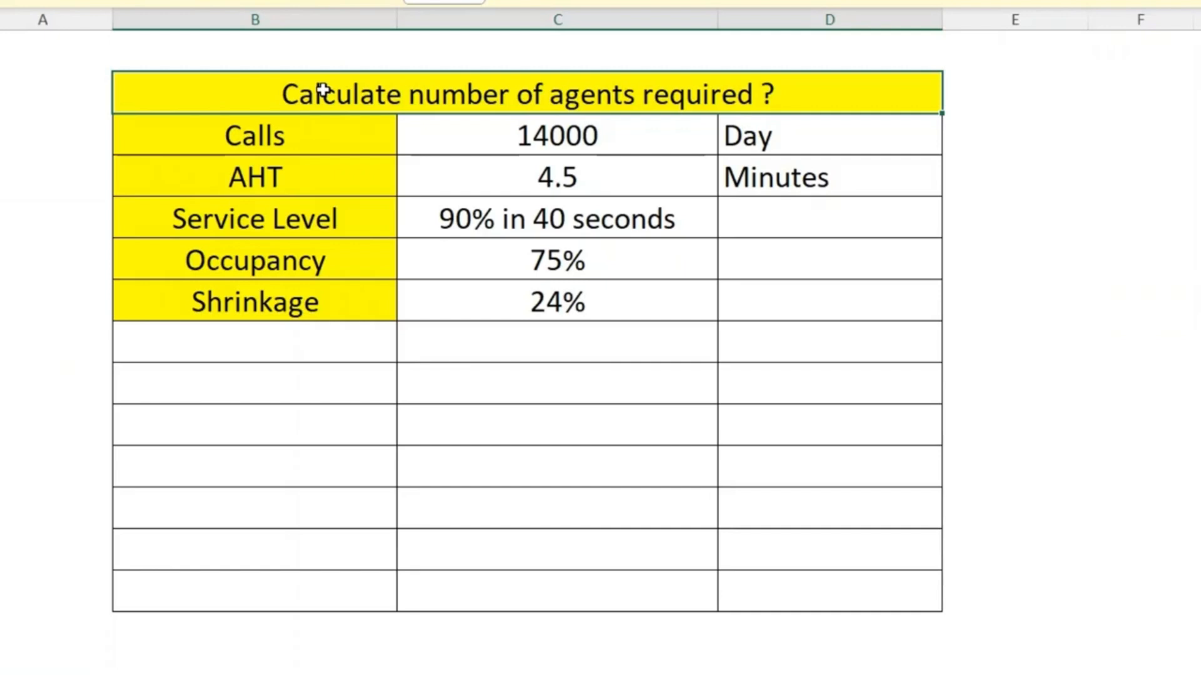
{"action": "left_click", "coordinate": [280, 141]}
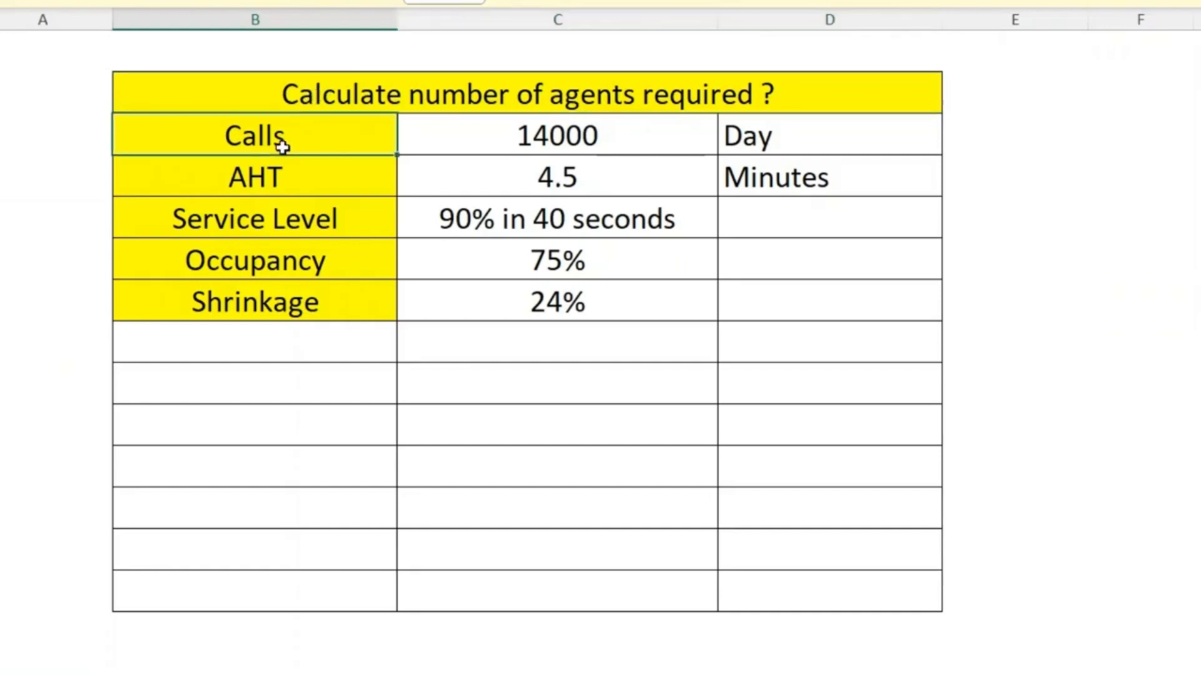
{"action": "left_click", "coordinate": [332, 178]}
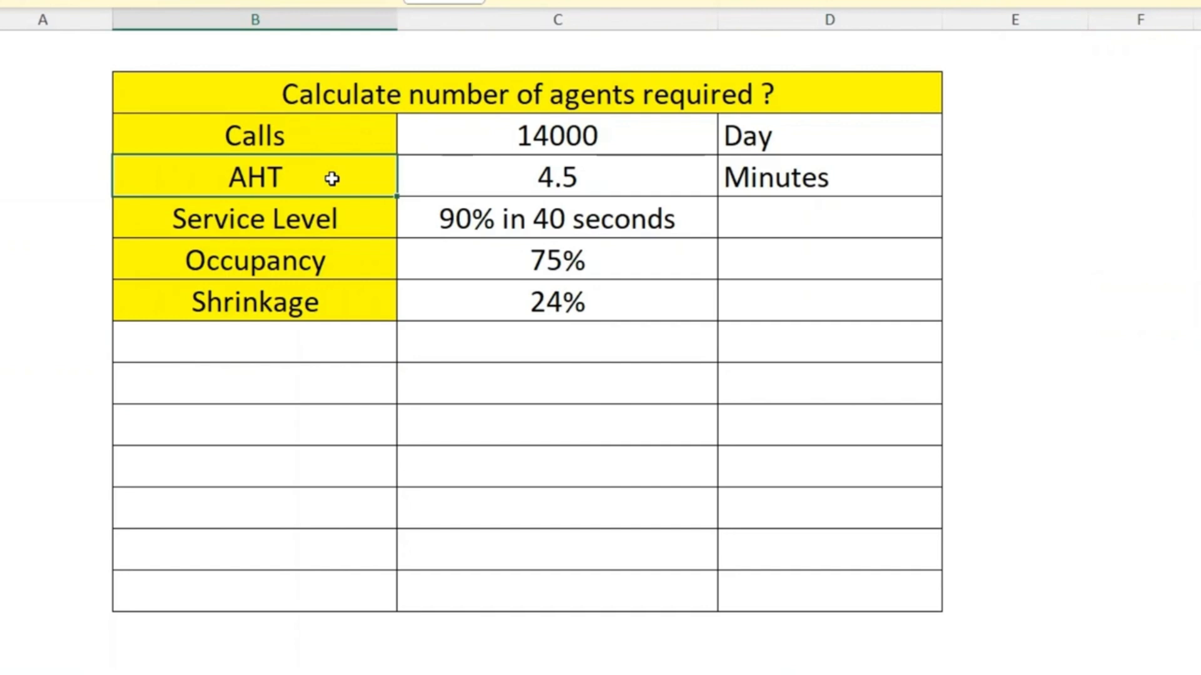
{"action": "left_click", "coordinate": [479, 173]}
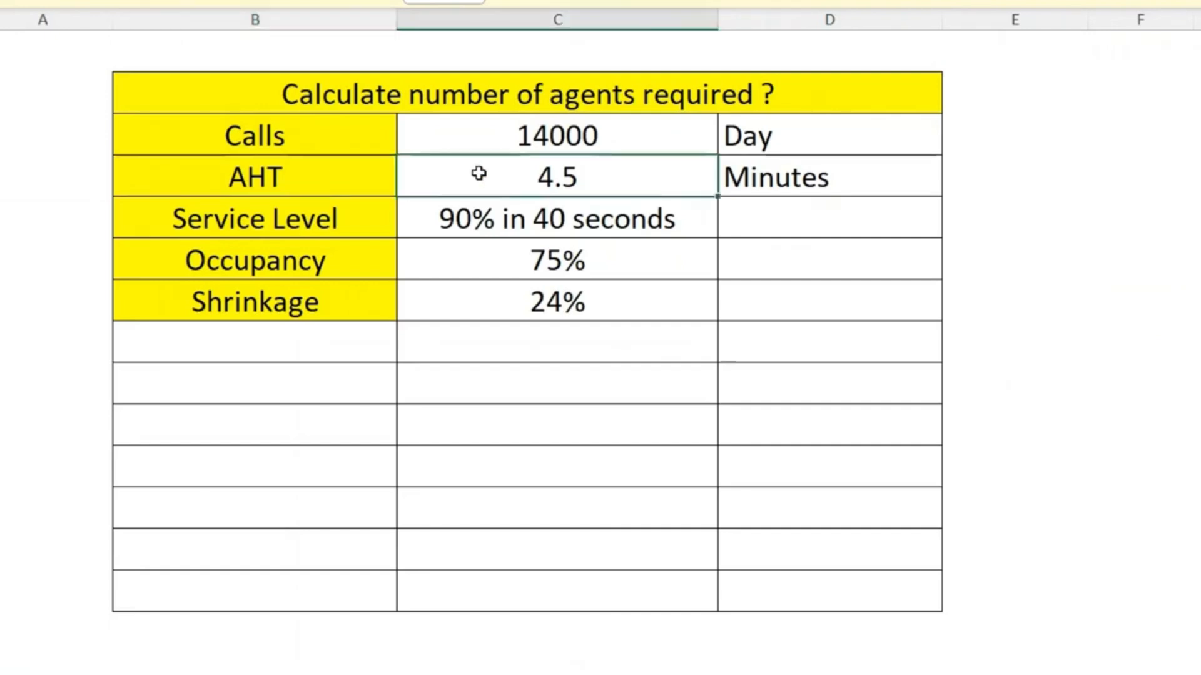
{"action": "left_click", "coordinate": [278, 216]}
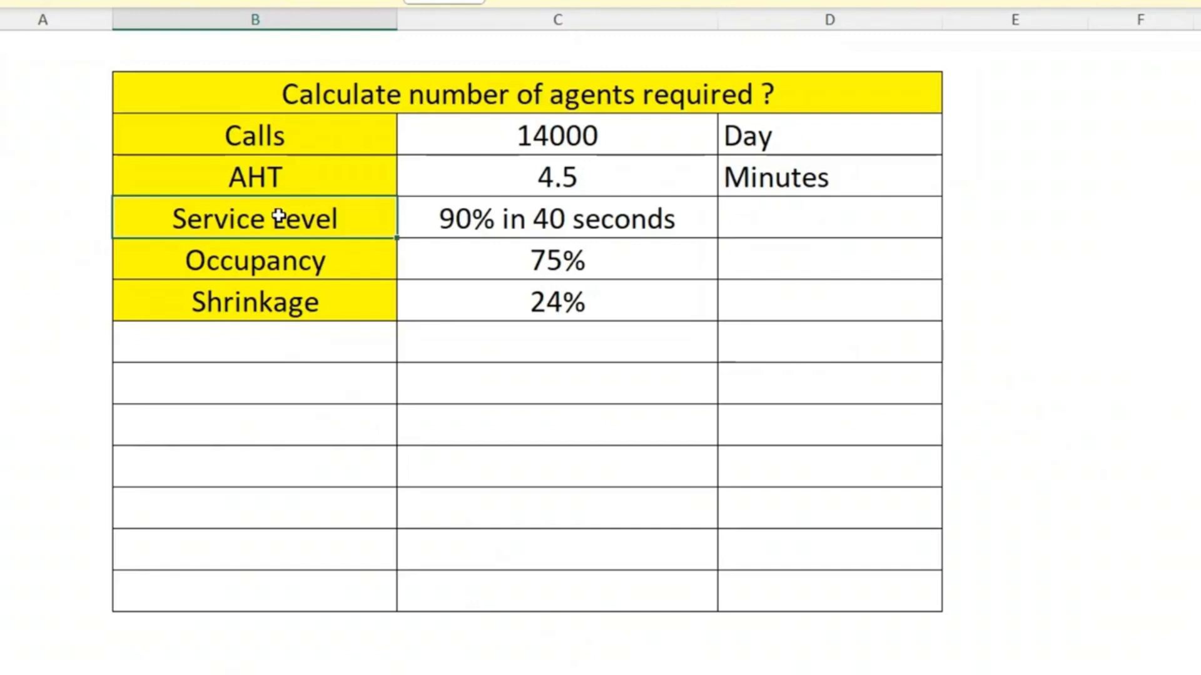
{"action": "left_click", "coordinate": [278, 265]}
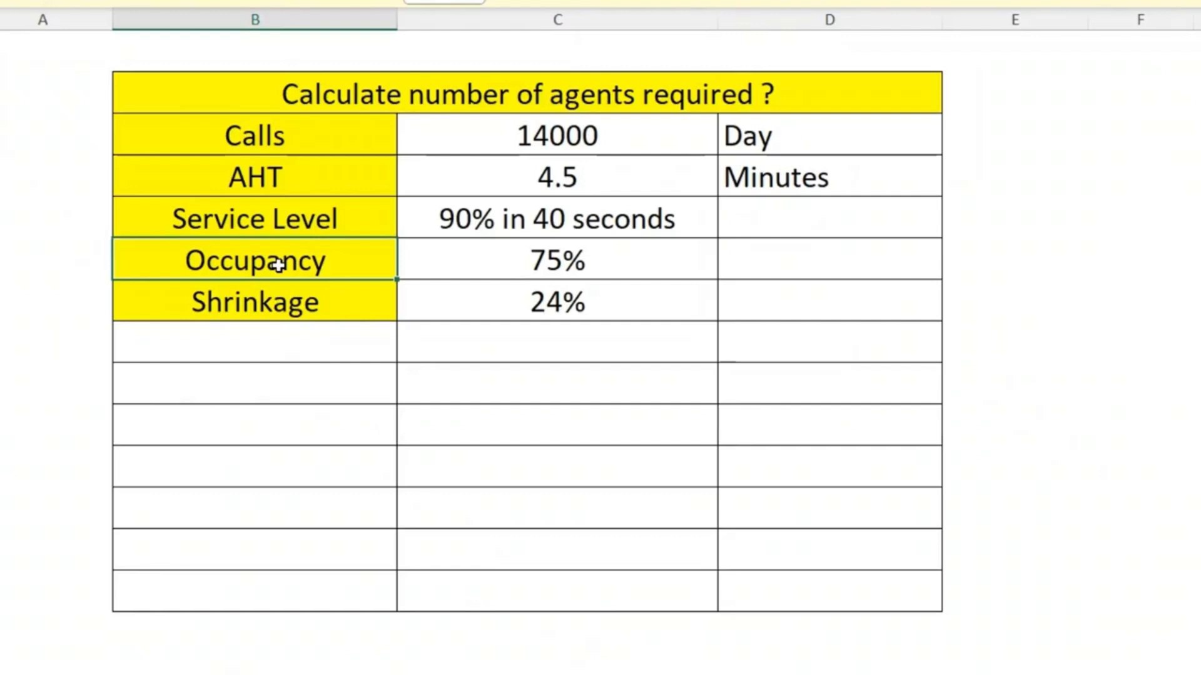
{"action": "left_click", "coordinate": [288, 309]}
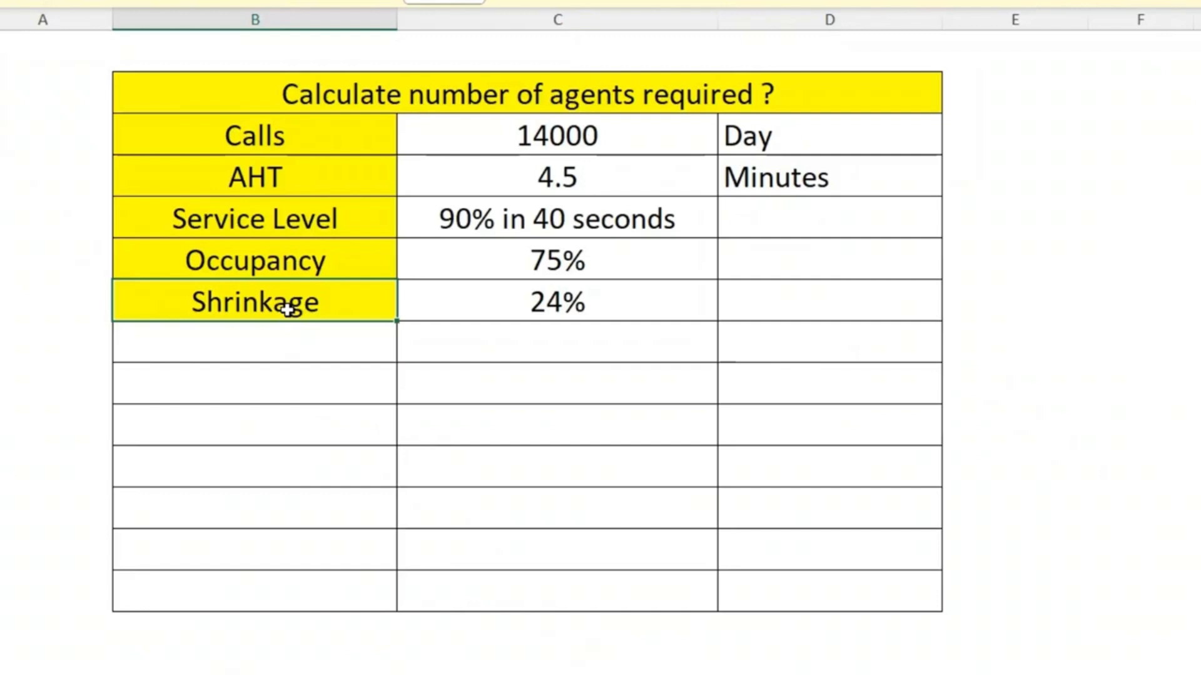
Step: Label the empty row below Shrinkage as Workload
{"action": "left_click", "coordinate": [283, 342]}
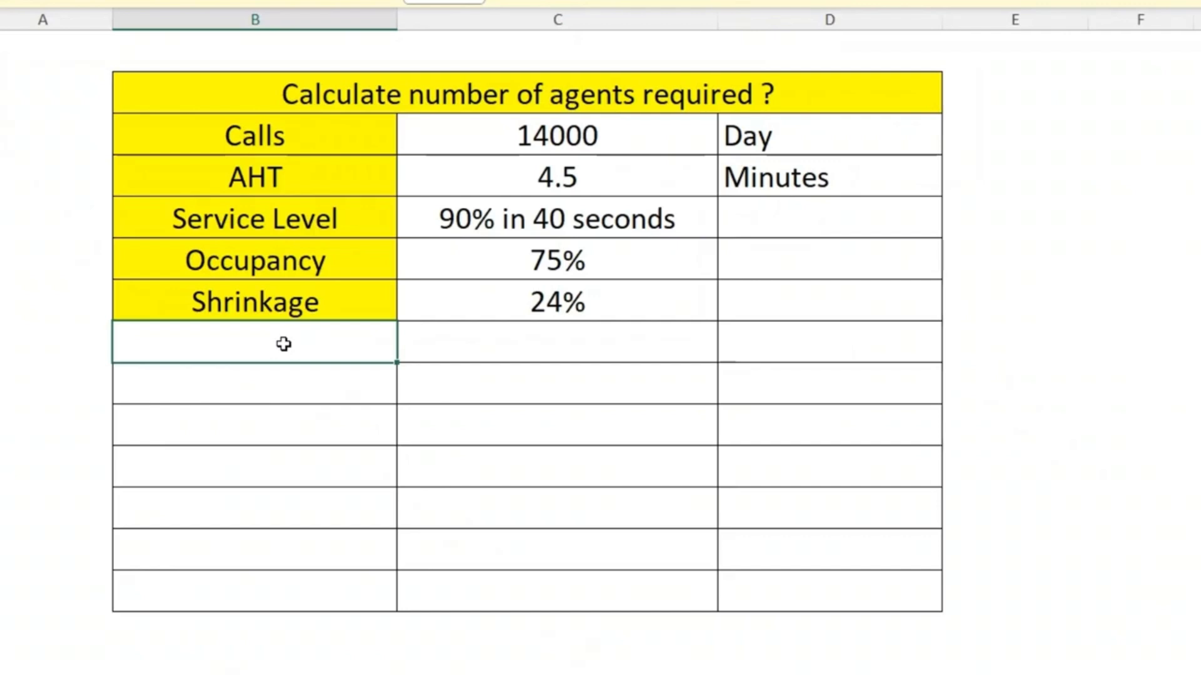
{"action": "type", "text": "Worklod"}
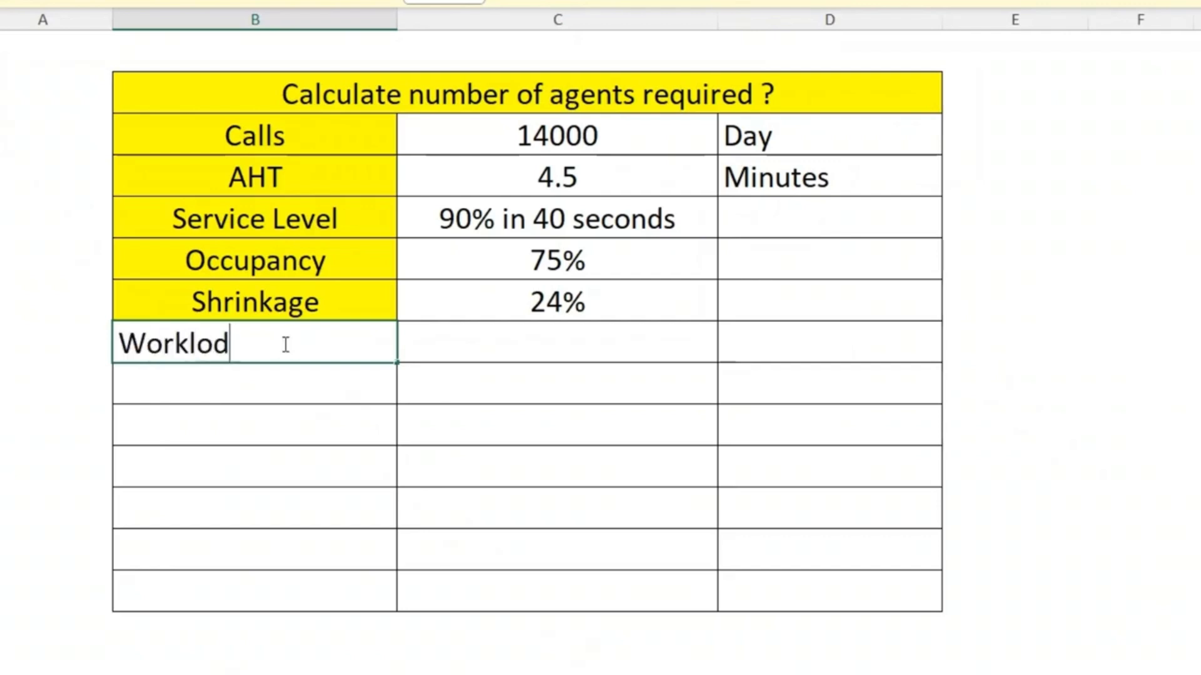
{"action": "key", "text": "BackSpace"}
{"action": "type", "text": "ad"}
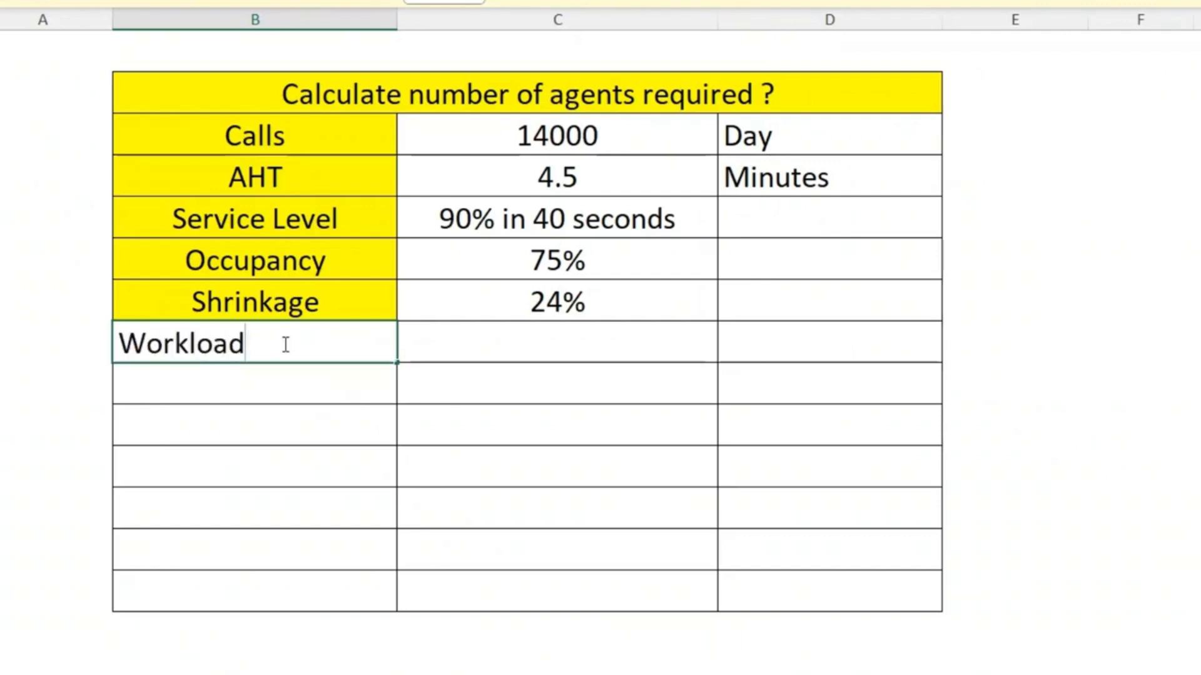
{"action": "key", "text": "Tab"}
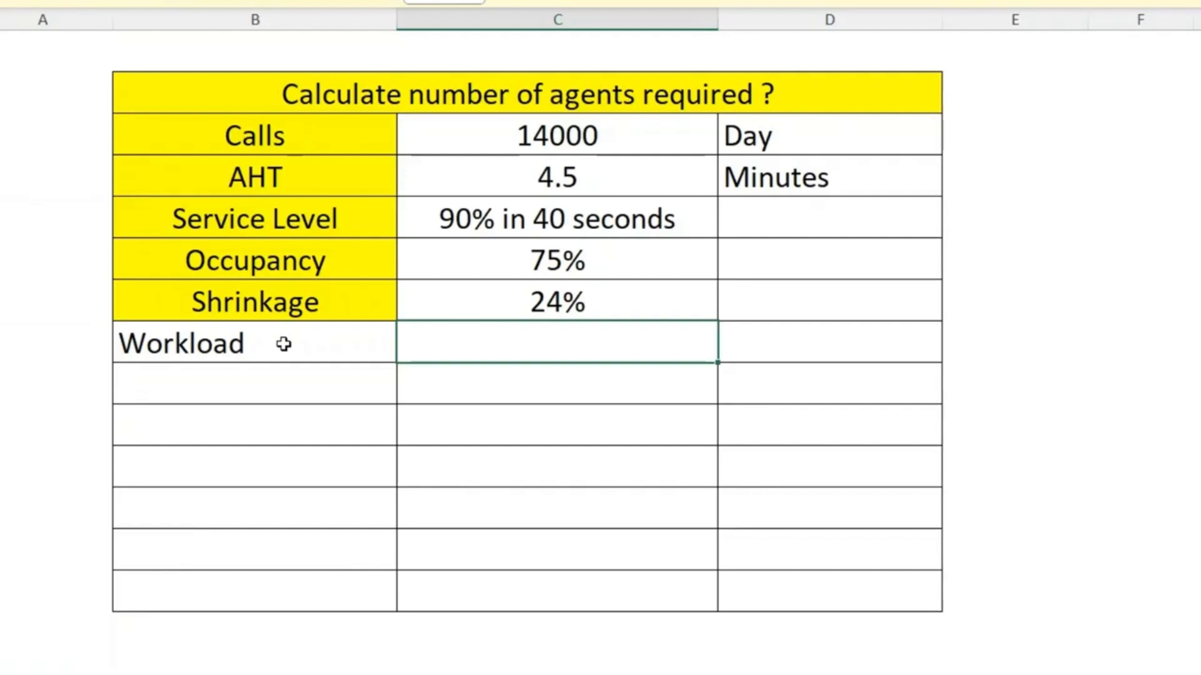
Step: Calculate the workload as calls times AHT with =C2005*C2006 and enter Minutes as its unit
{"action": "type", "text": "="}
{"action": "left_click", "coordinate": [465, 135]}
{"action": "type", "text": "*"}
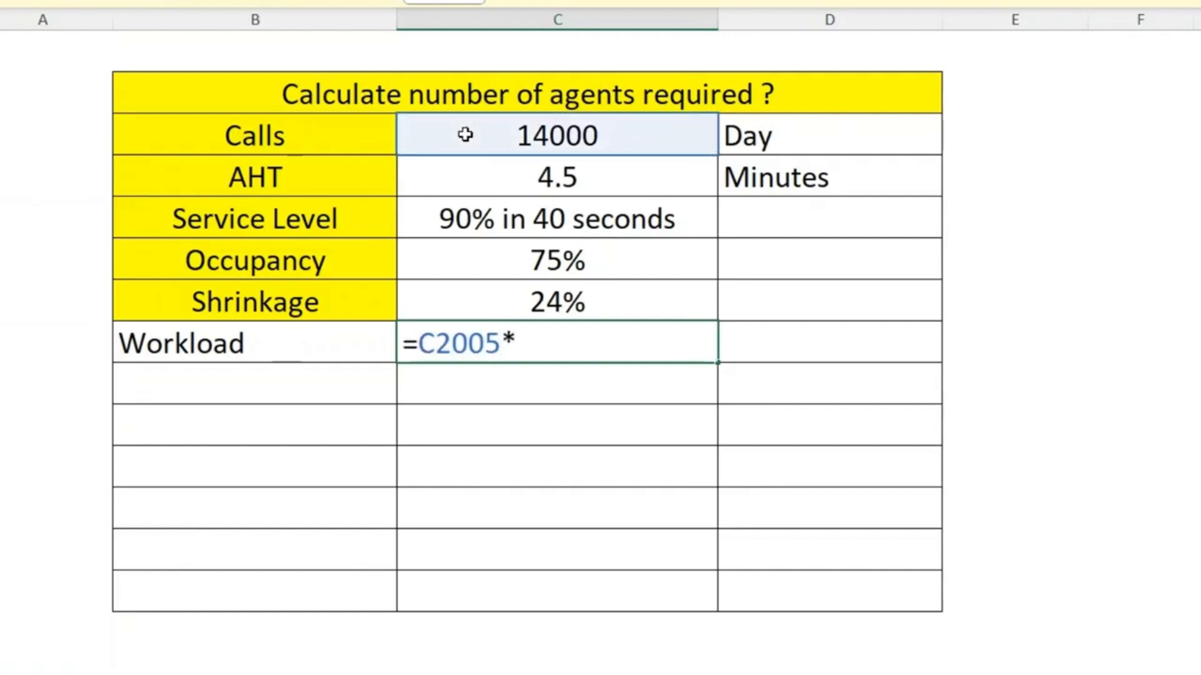
{"action": "left_click", "coordinate": [508, 177]}
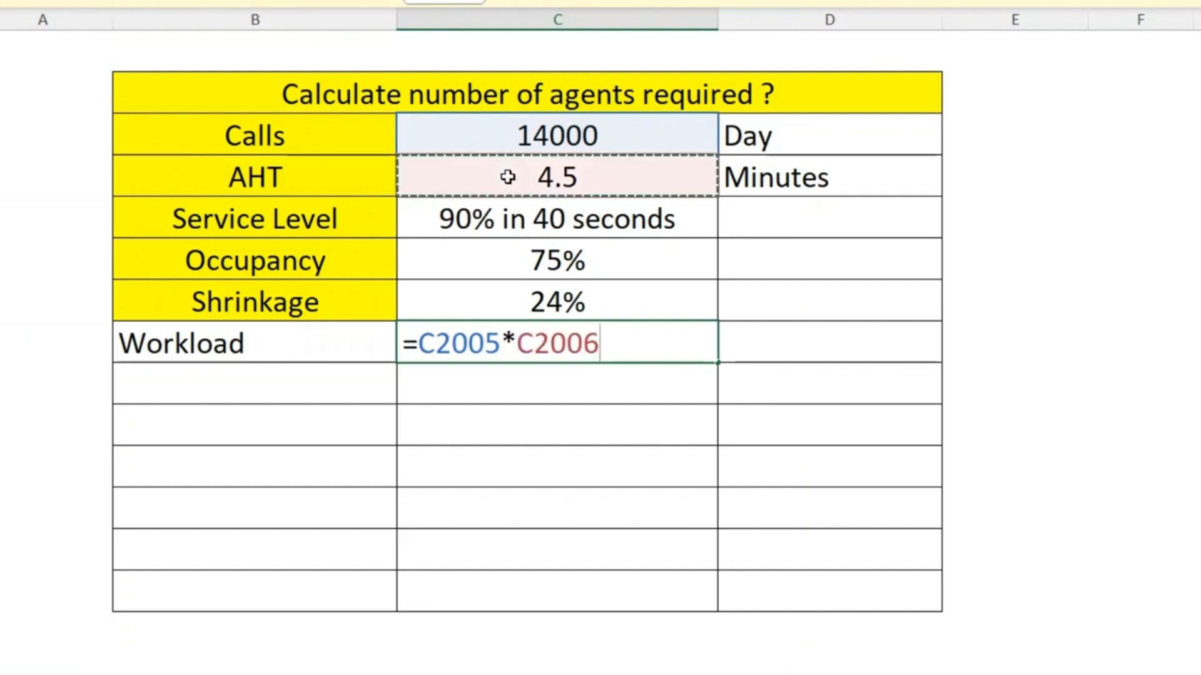
{"action": "key", "text": "Return"}
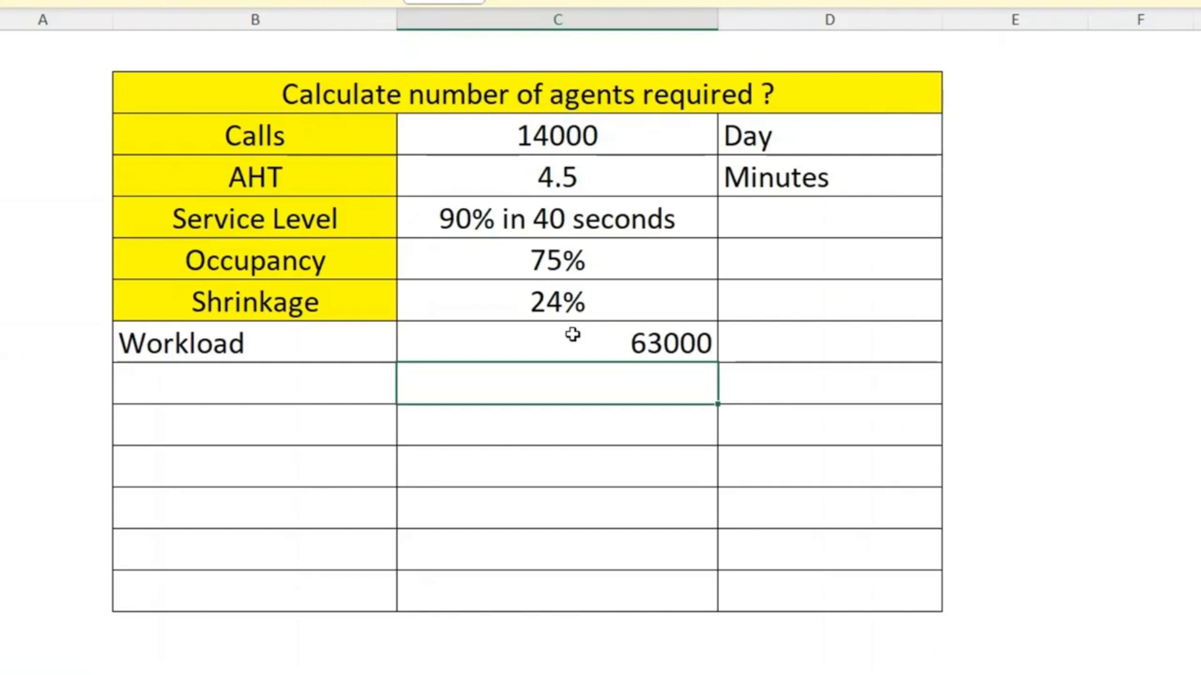
{"action": "left_click", "coordinate": [551, 340]}
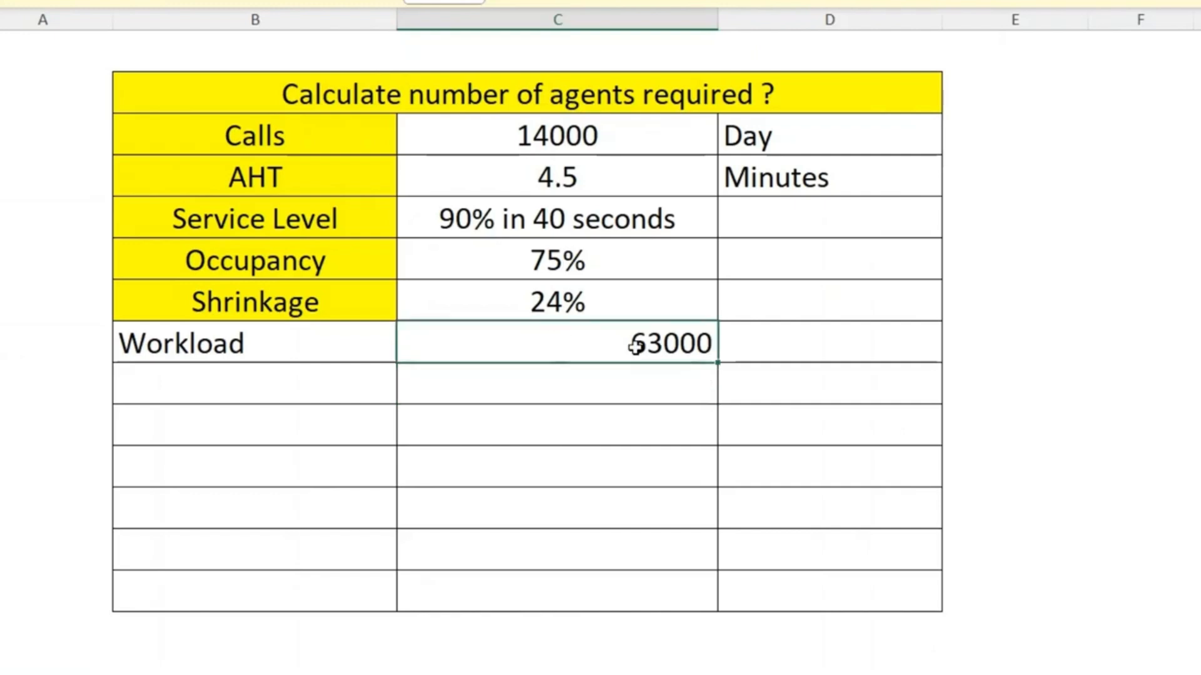
{"action": "left_click", "coordinate": [764, 344]}
{"action": "type", "text": "min"}
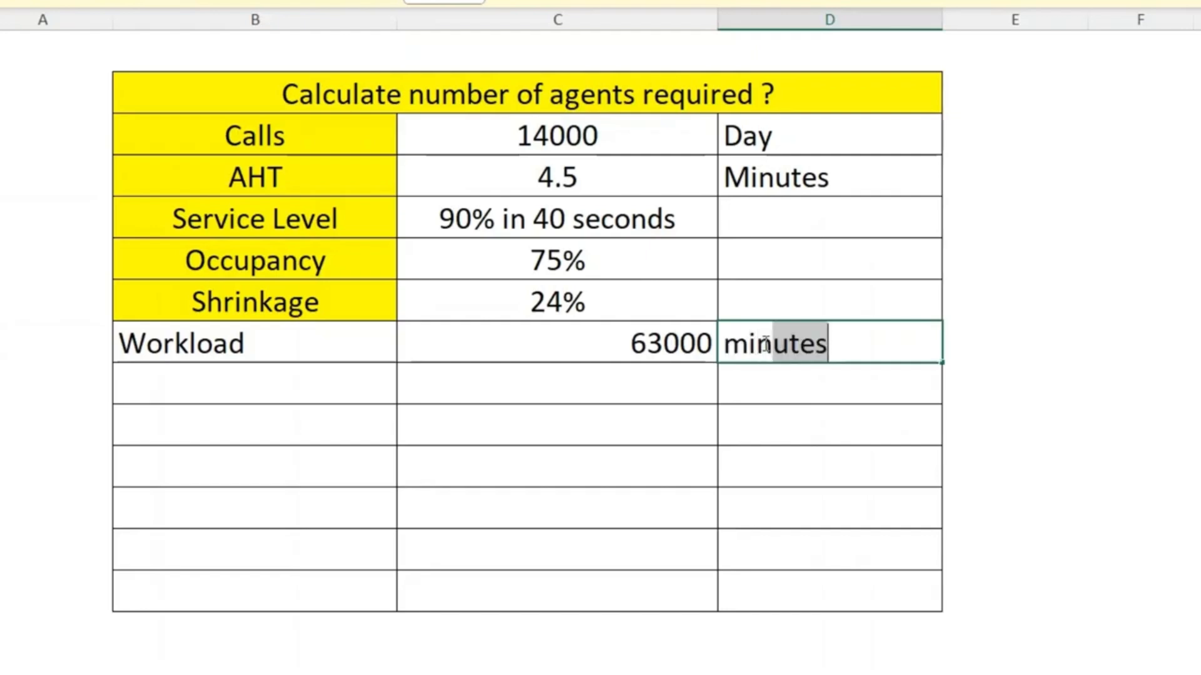
{"action": "key", "text": "Return"}
Step: Convert the workload to hours in the value cell directly below it with the formula =C2010/60
{"action": "key", "text": "Down"}
{"action": "key", "text": "Left"}
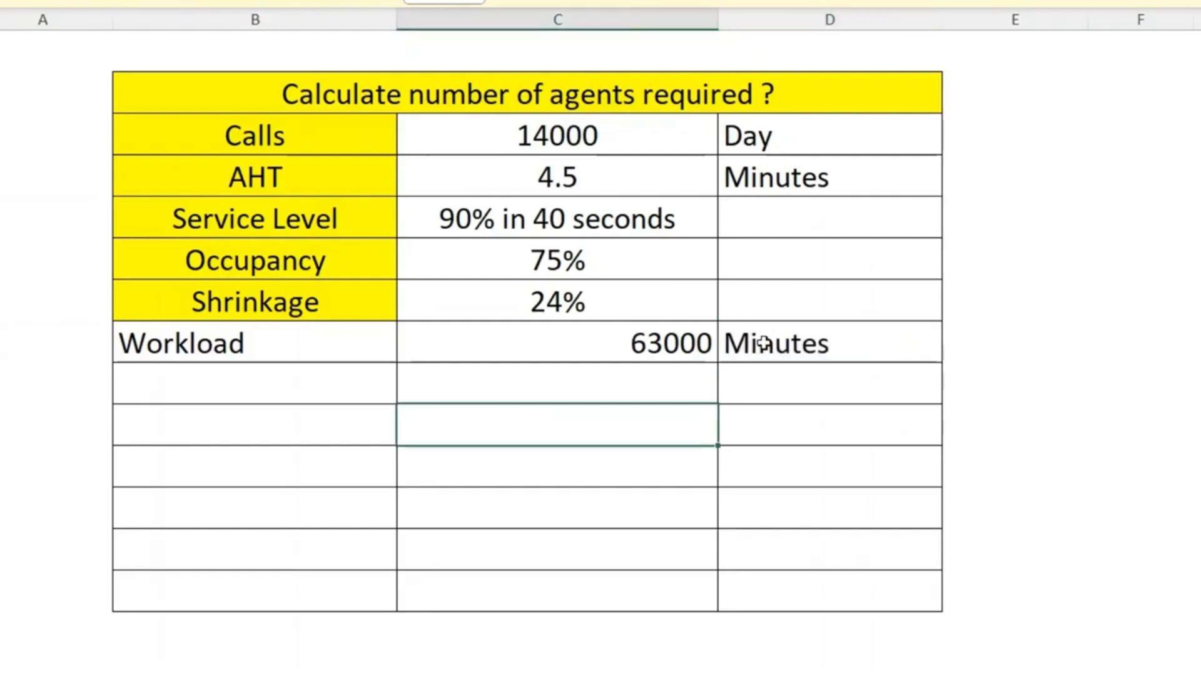
{"action": "key", "text": "Up"}
{"action": "type", "text": "="}
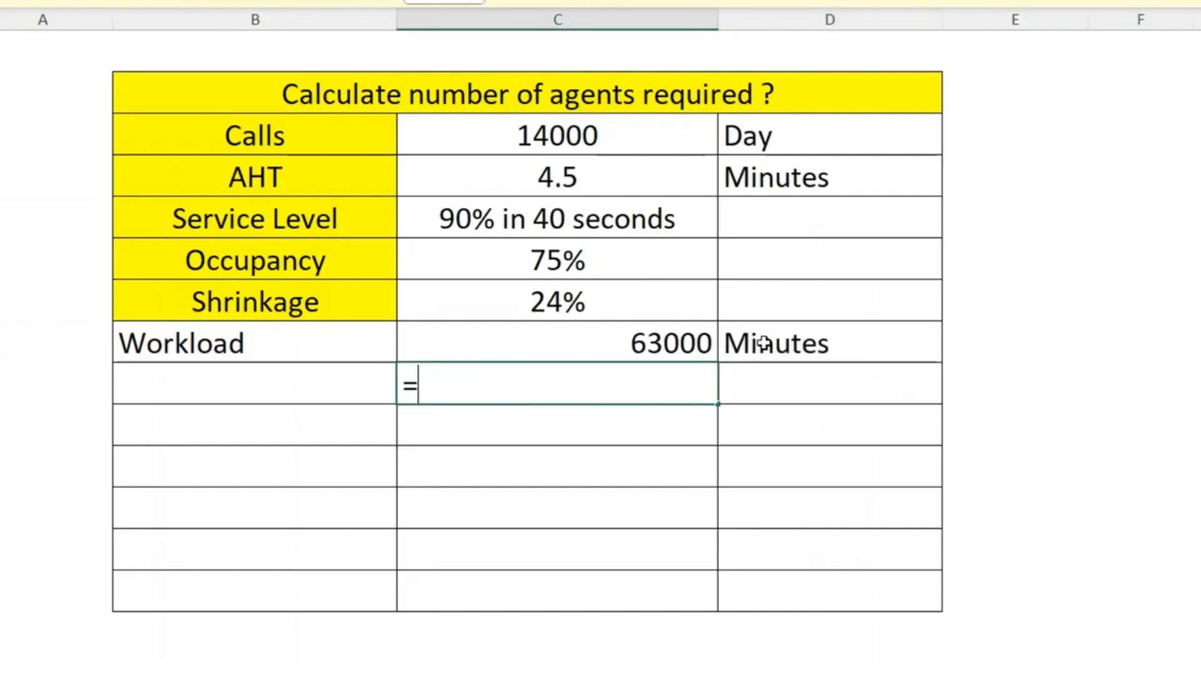
{"action": "key", "text": "Up"}
{"action": "type", "text": "/60"}
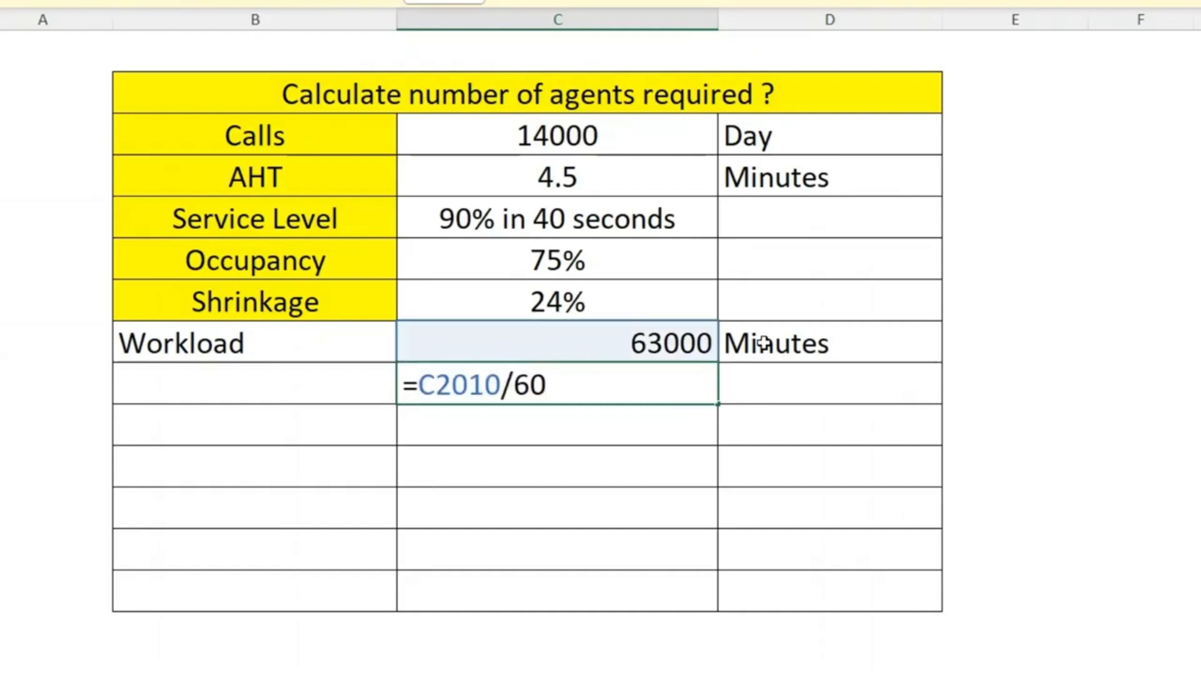
{"action": "key", "text": "Return"}
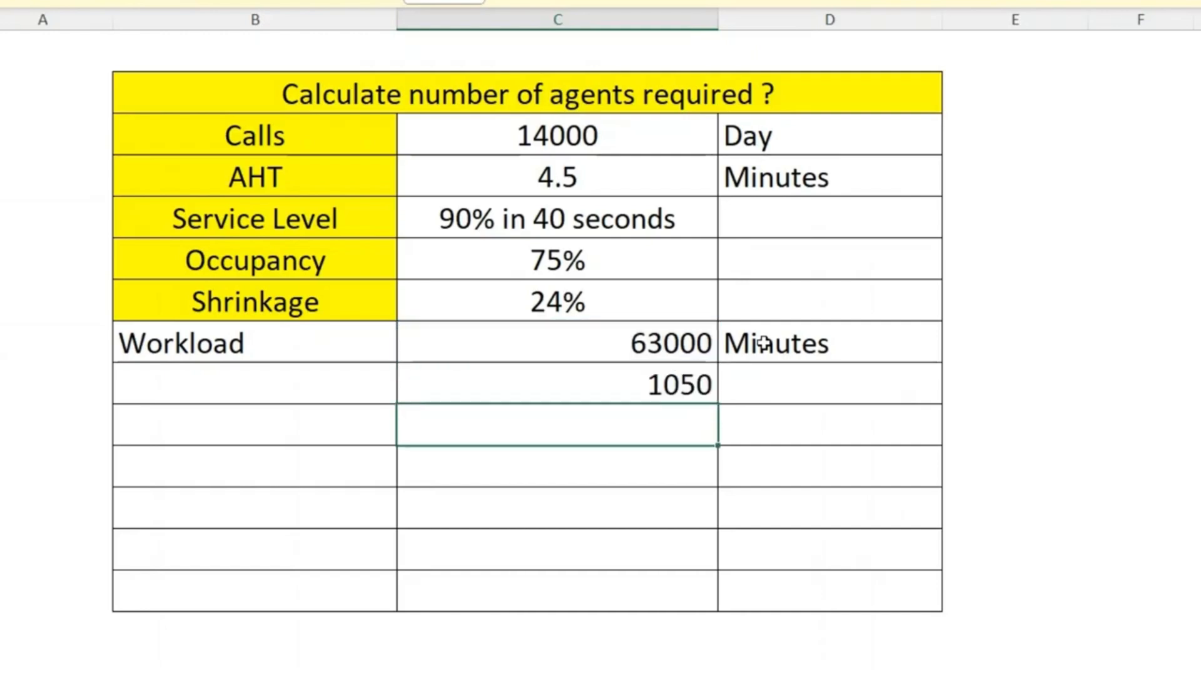
Step: Give the converted value the unit Hours and label its row Workload
{"action": "key", "text": "Up"}
{"action": "key", "text": "Right"}
{"action": "type", "text": "Hours"}
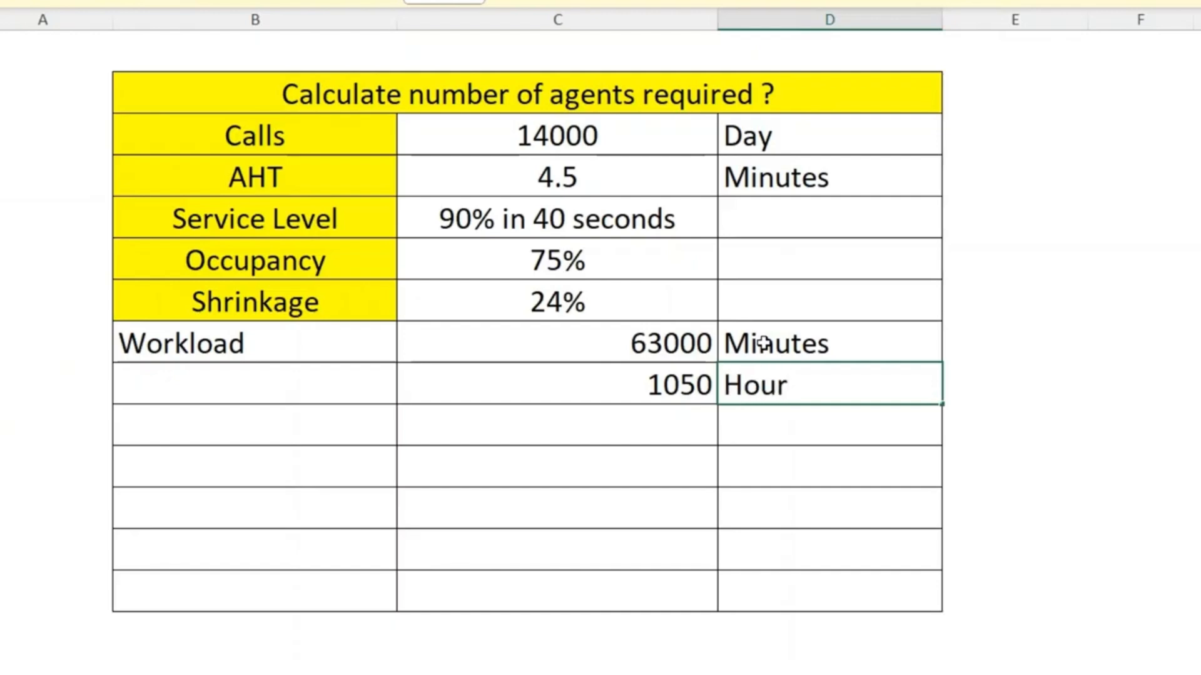
{"action": "key", "text": "Left"}
{"action": "key", "text": "Left"}
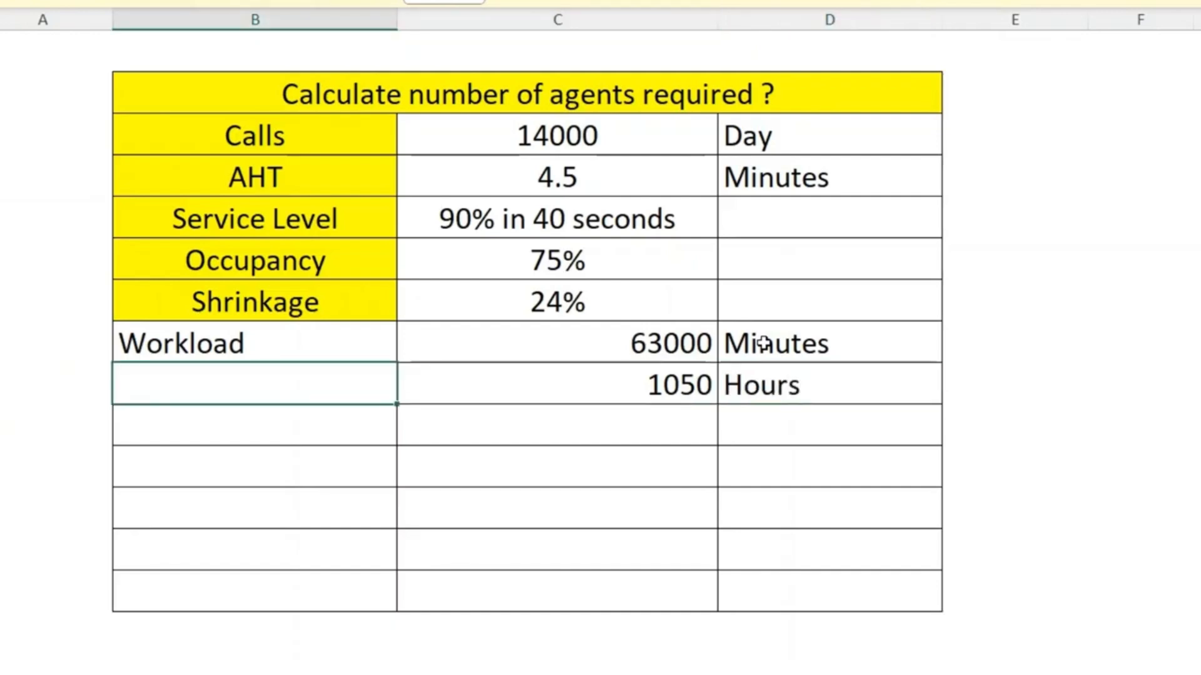
{"action": "type", "text": "work"}
{"action": "key", "text": "Return"}
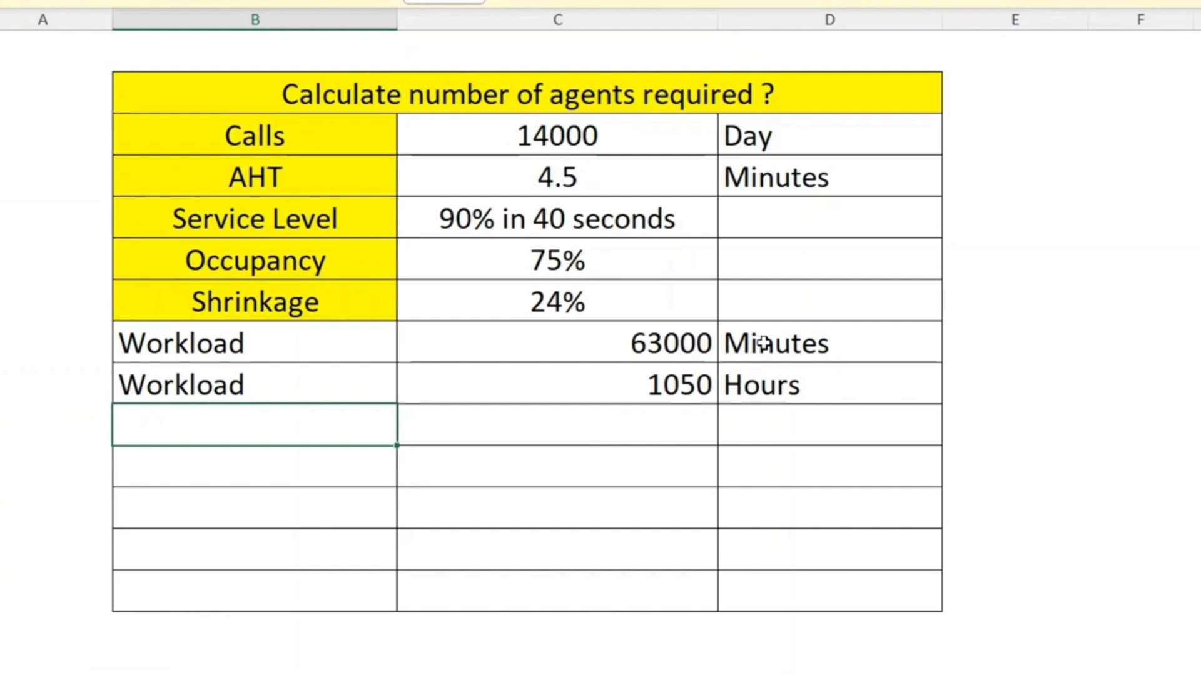
Step: Add a row labelled With occupancy that divides the workload hours in C2011 by the occupancy percentage
{"action": "type", "text": "With occup"}
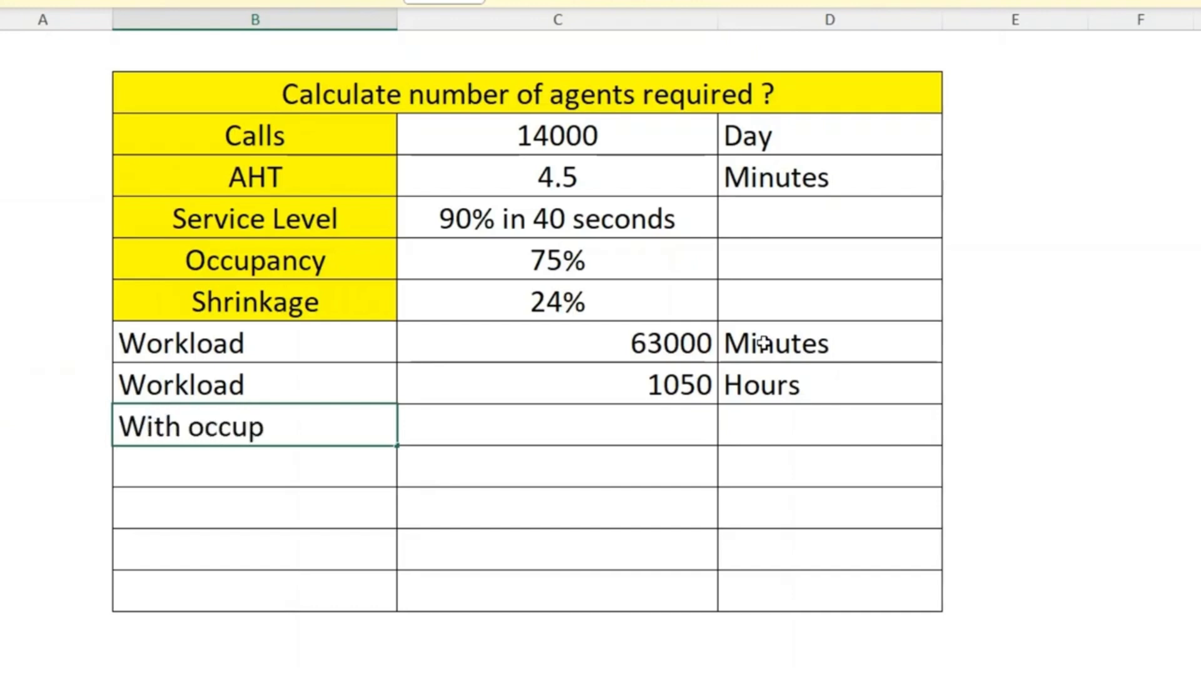
{"action": "type", "text": "ancy"}
{"action": "key", "text": "Tab"}
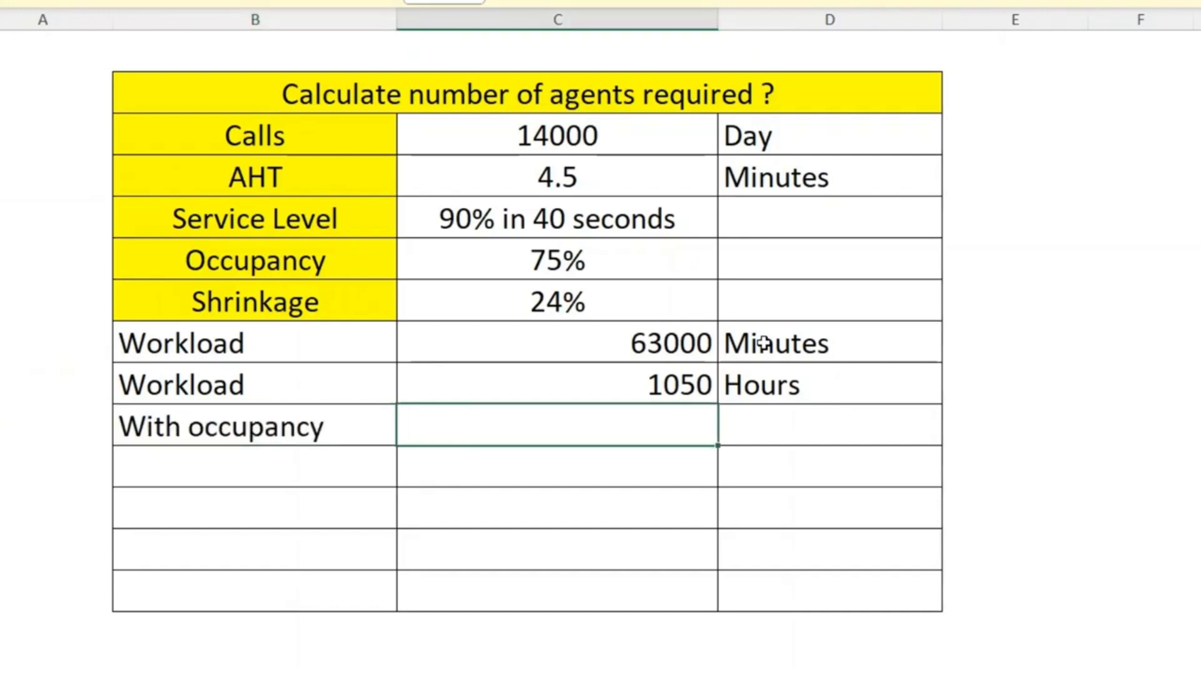
{"action": "type", "text": "="}
{"action": "left_click", "coordinate": [683, 377]}
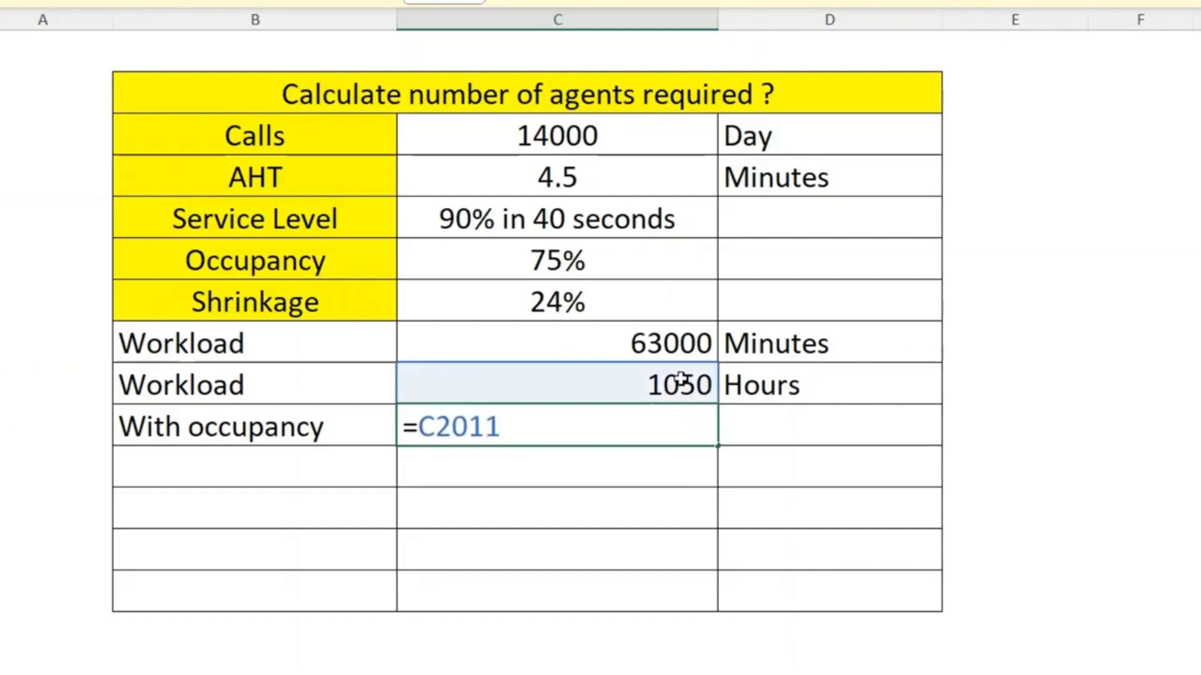
{"action": "type", "text": "/"}
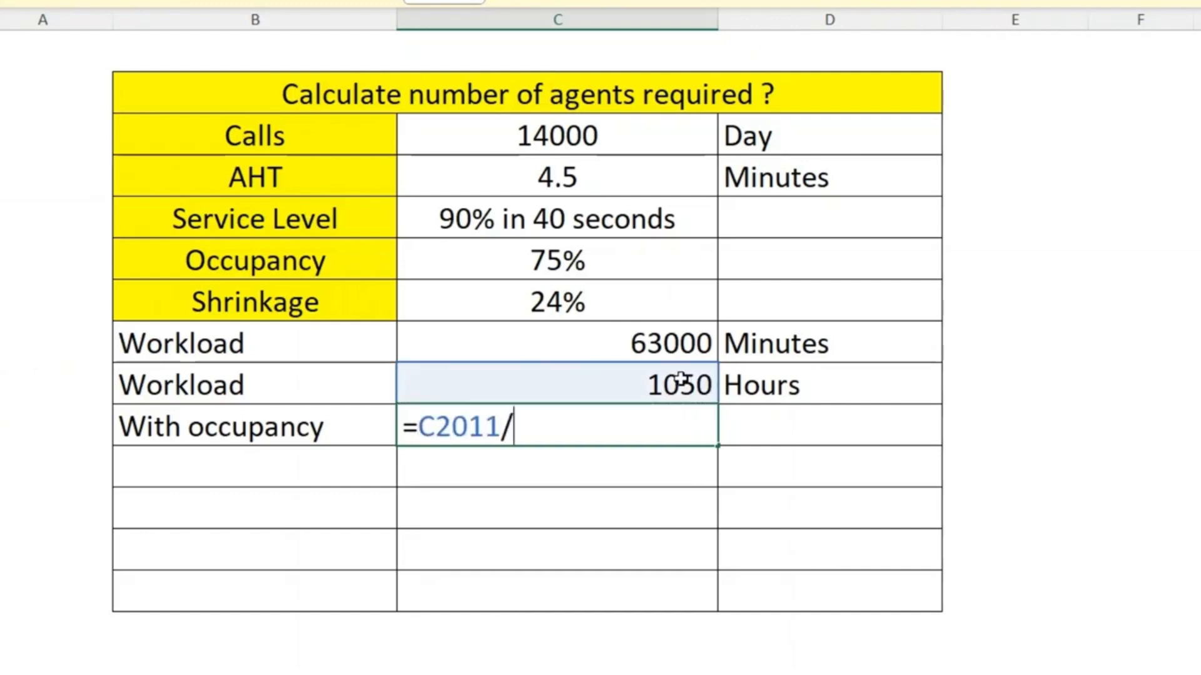
{"action": "left_click", "coordinate": [615, 266]}
{"action": "key", "text": "Return"}
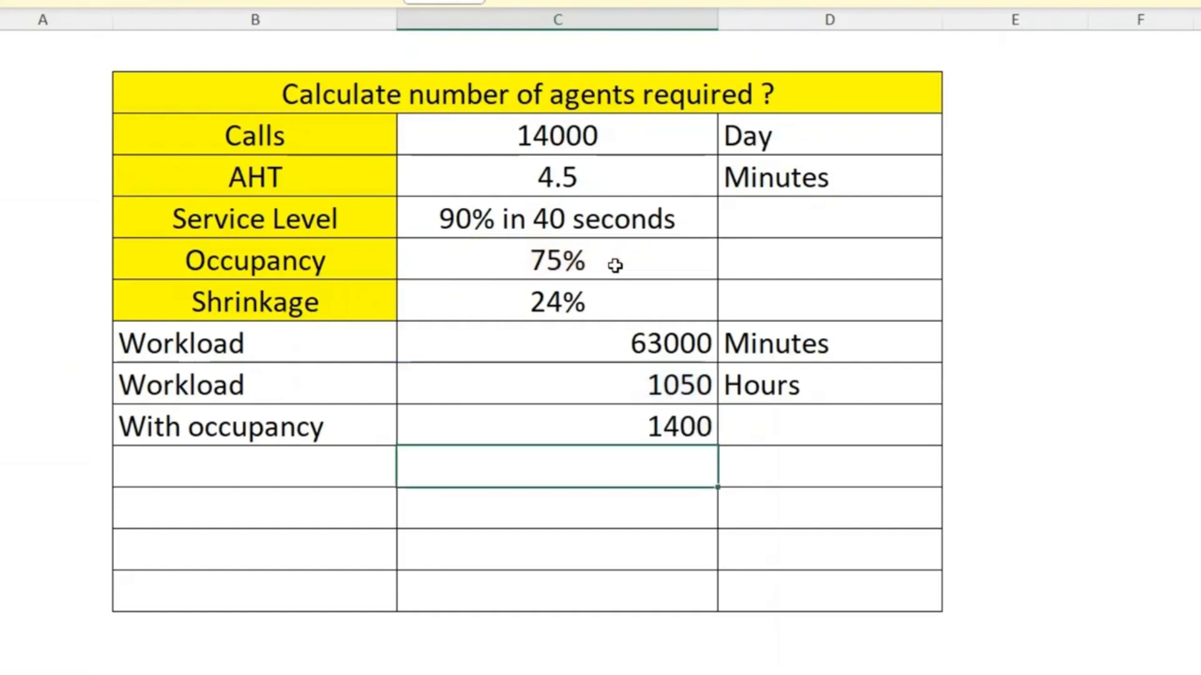
Step: Enter Hours as the unit of the With occupancy row
{"action": "left_click", "coordinate": [770, 423]}
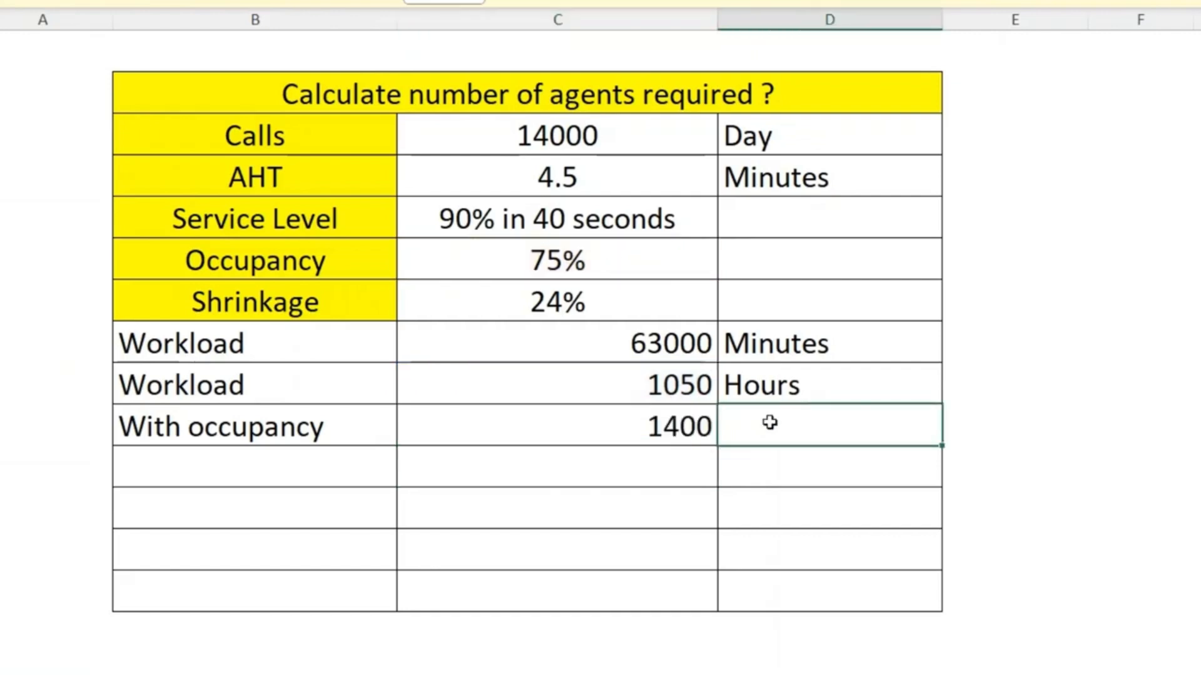
{"action": "type", "text": "h"}
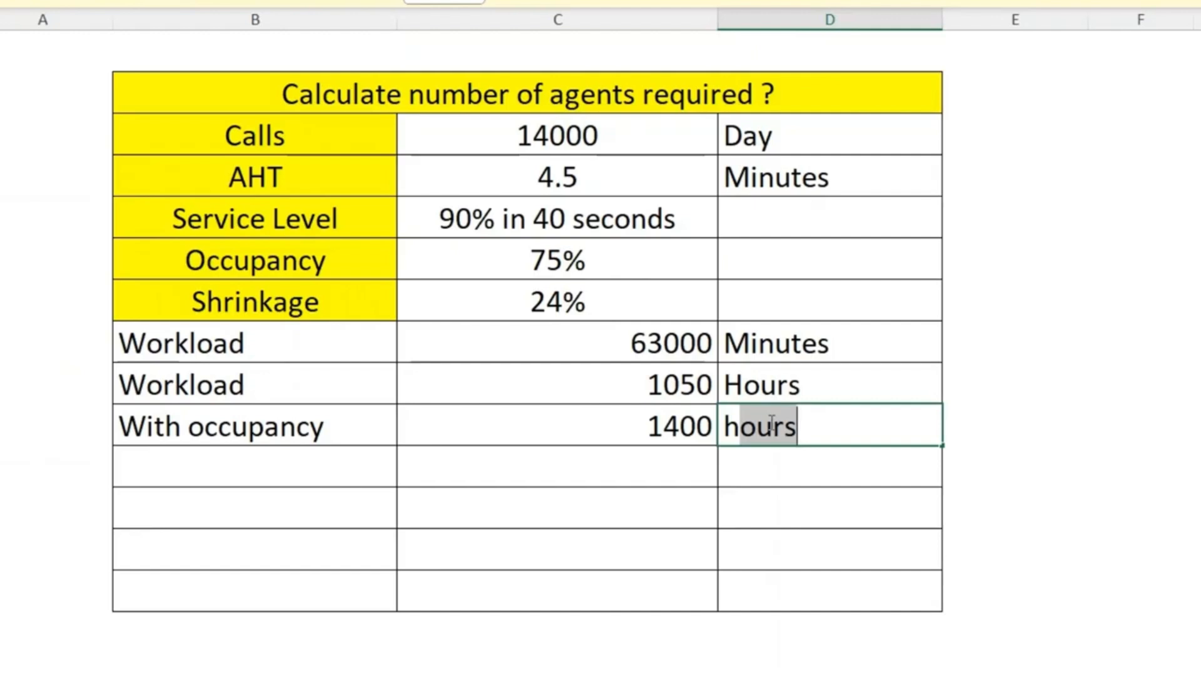
{"action": "key", "text": "Return"}
Step: Label the row below With occupancy as With shrinkage
{"action": "key", "text": "Left"}
{"action": "key", "text": "Left"}
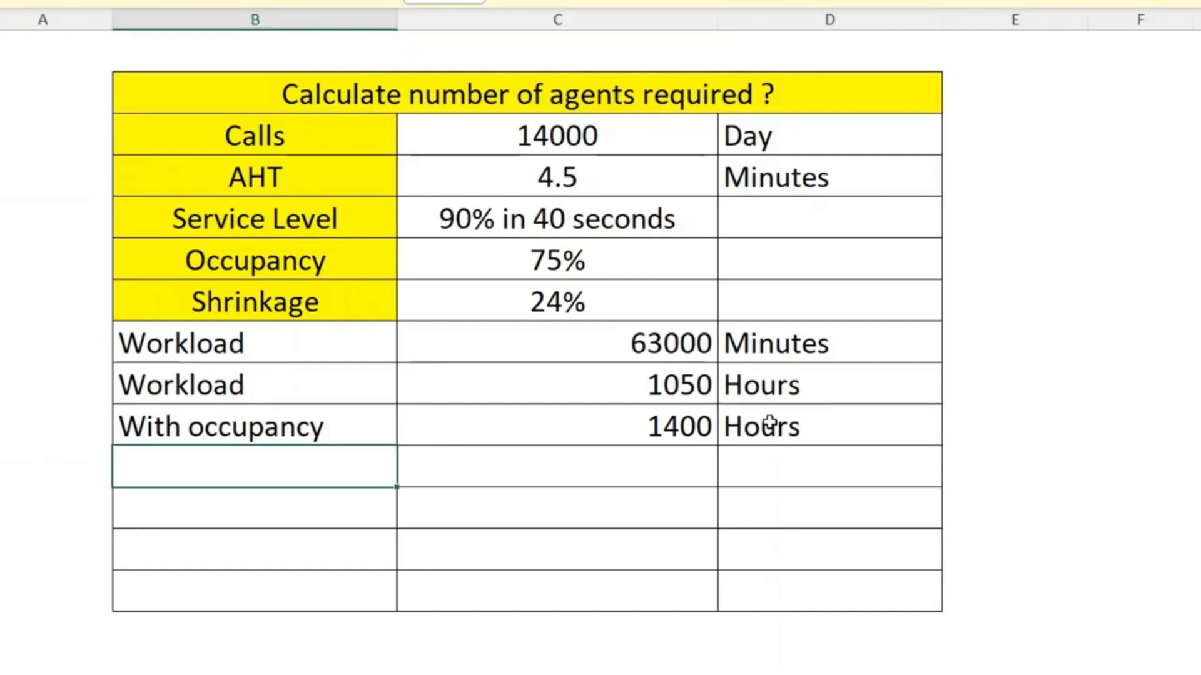
{"action": "type", "text": "With shrin"}
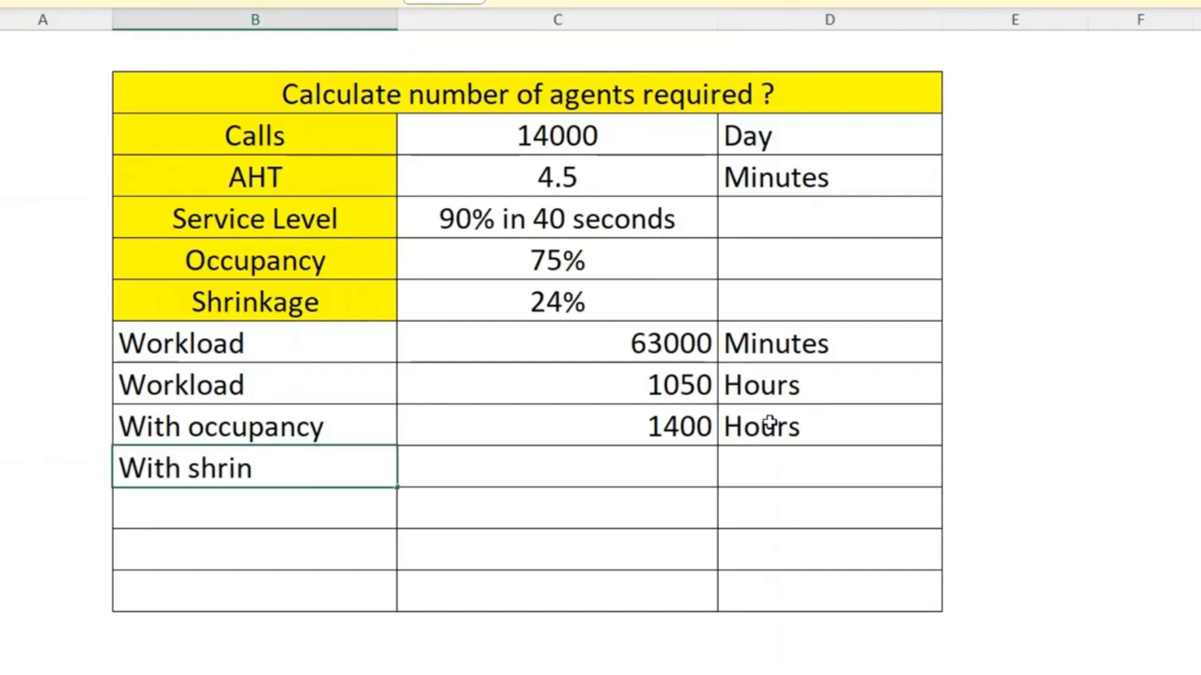
{"action": "type", "text": "kage"}
{"action": "key", "text": "Tab"}
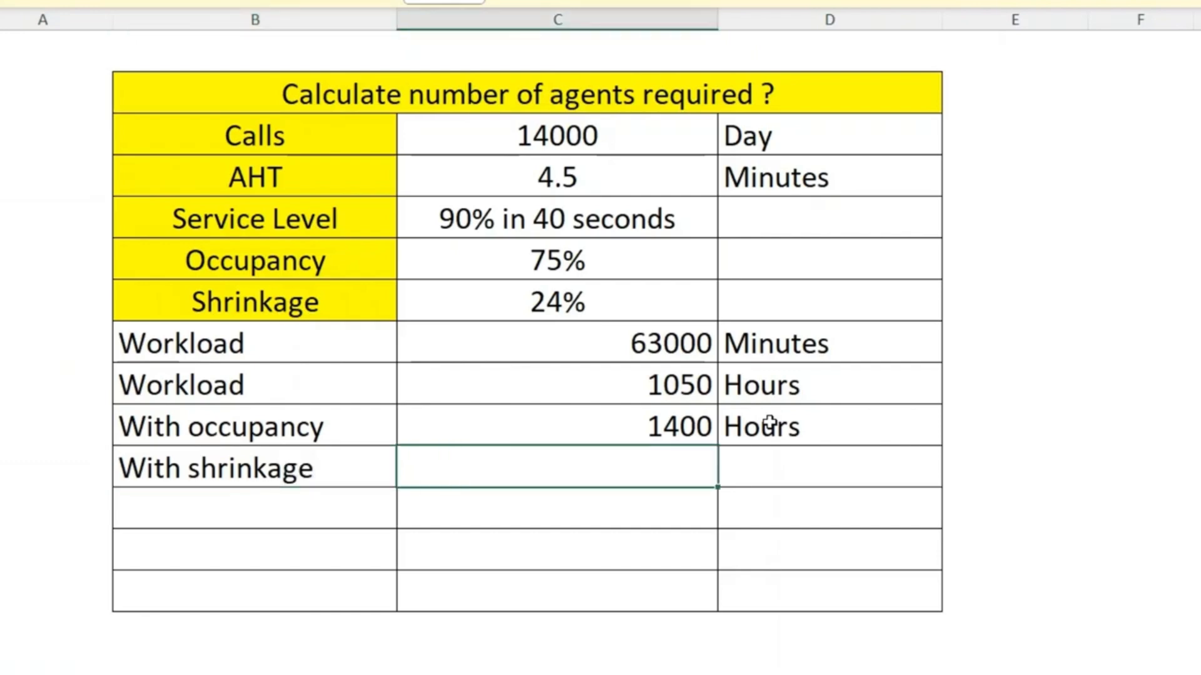
Step: Calculate the With shrinkage value by dividing the occupancy hours in C2012 by one minus the shrinkage in C2009
{"action": "type", "text": "="}
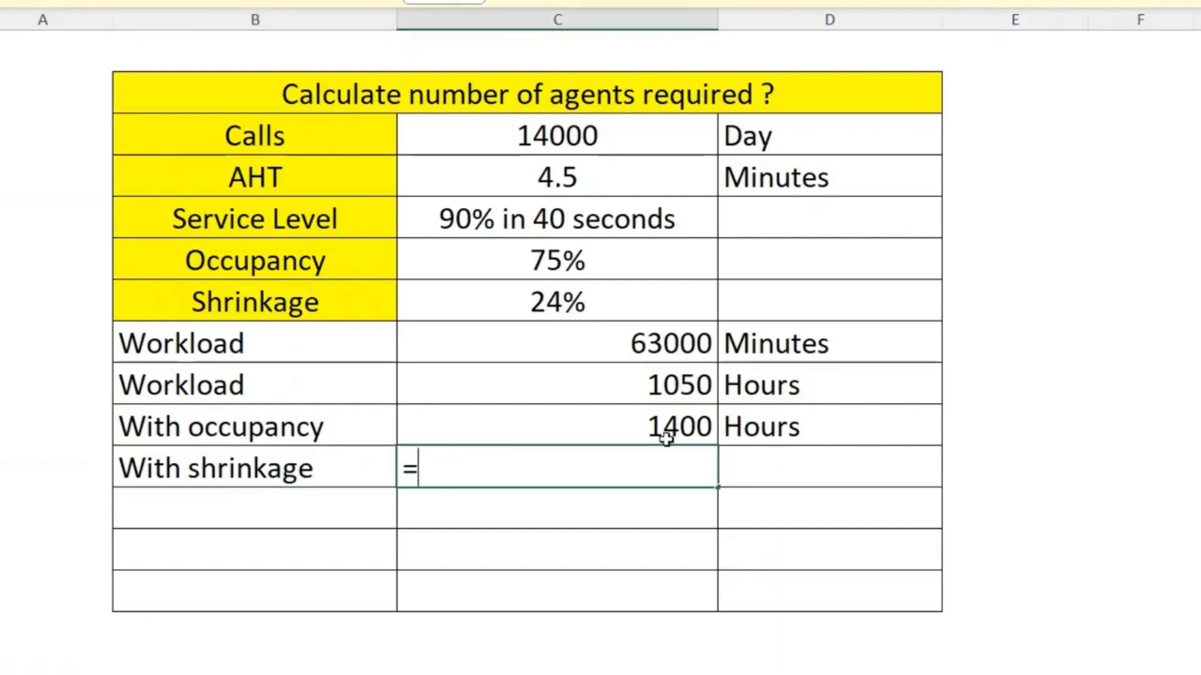
{"action": "left_click", "coordinate": [650, 427]}
{"action": "type", "text": "/"}
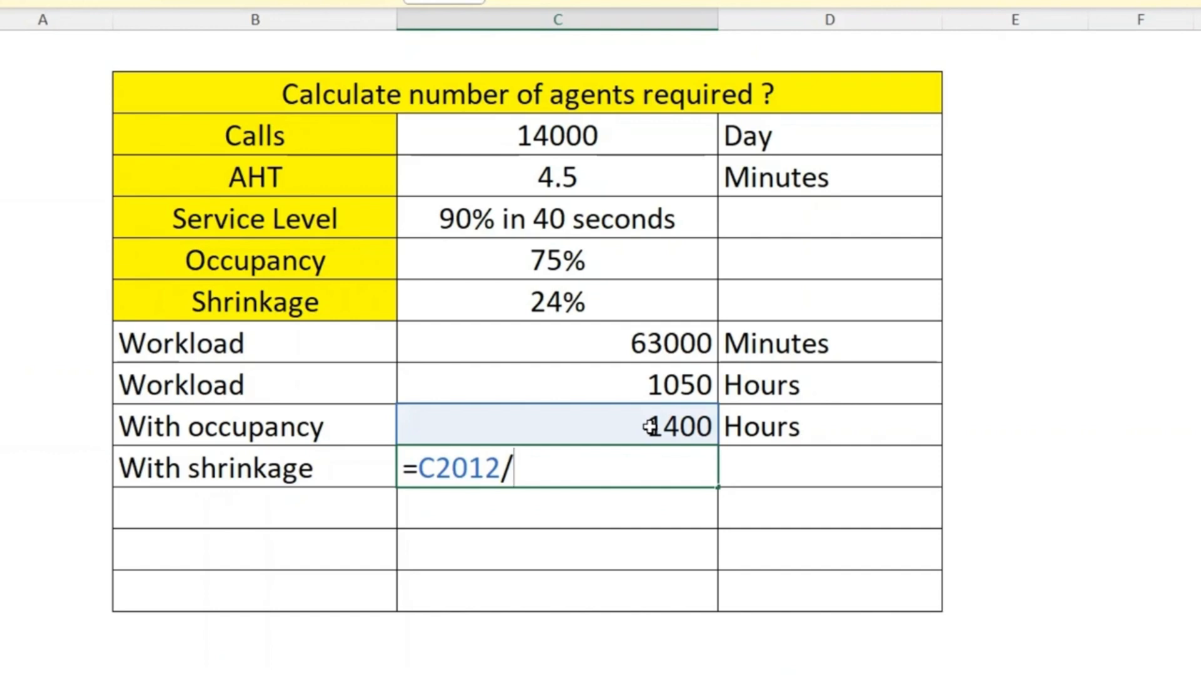
{"action": "type", "text": "(1-"}
{"action": "left_click", "coordinate": [616, 301]}
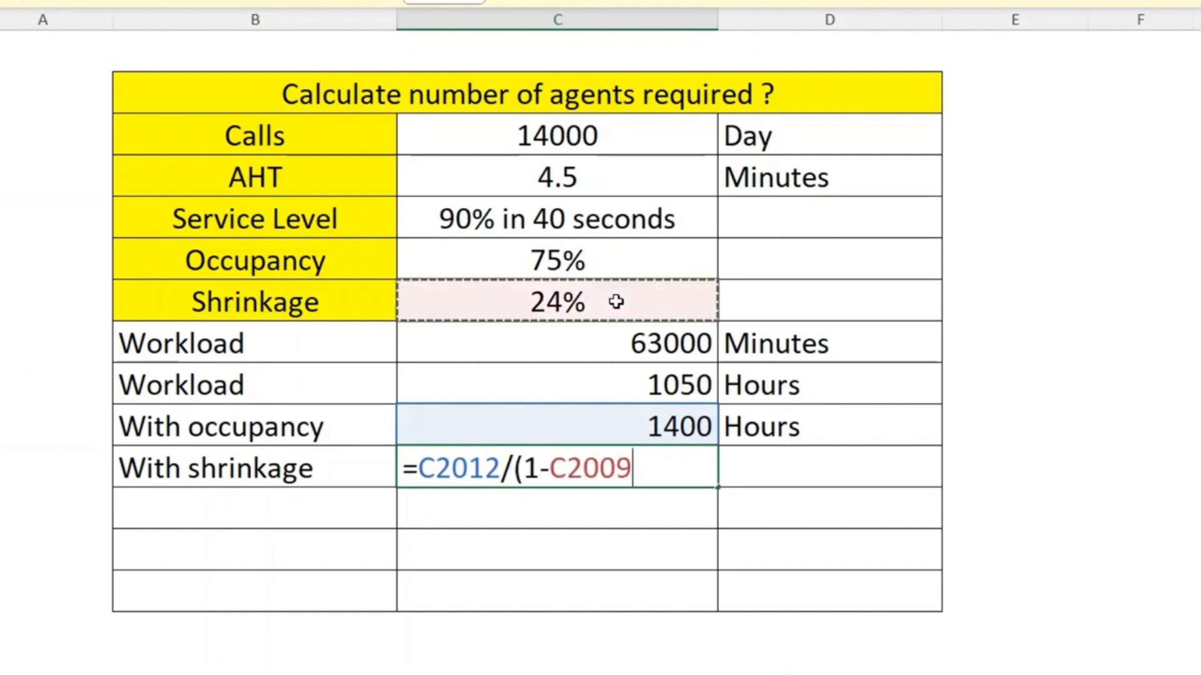
{"action": "type", "text": ")"}
{"action": "key", "text": "Return"}
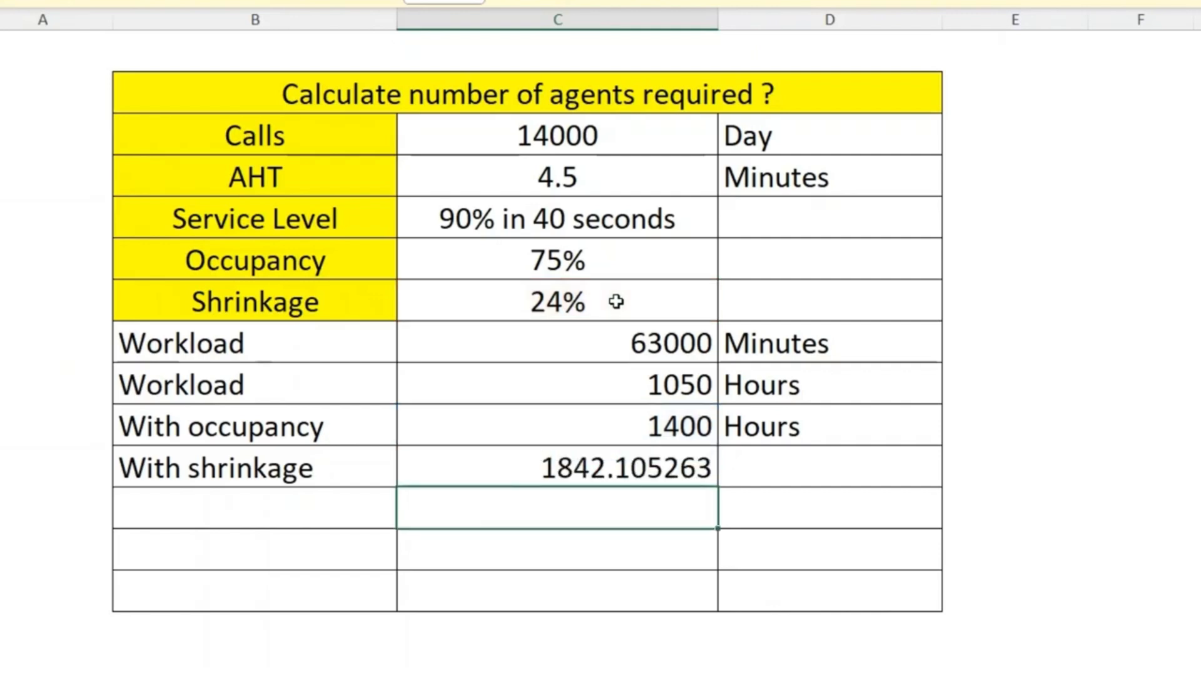
Step: Format the With shrinkage value to show no decimal places
{"action": "left_click", "coordinate": [651, 466]}
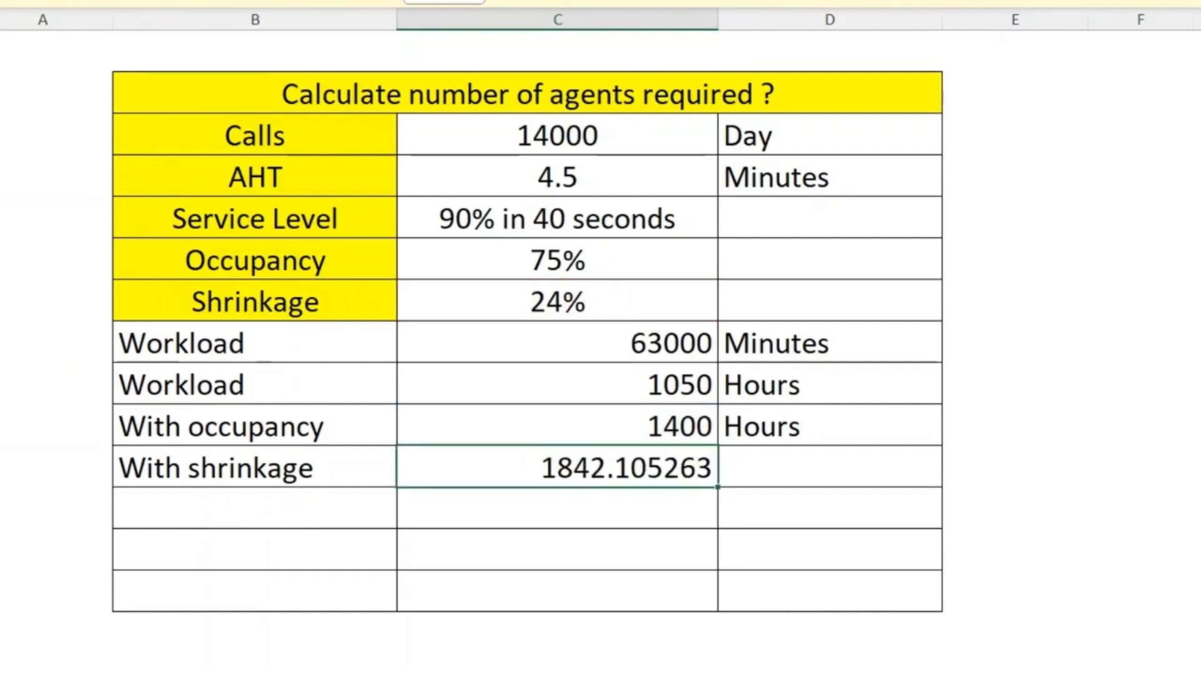
{"action": "left_click", "coordinate": [600, 2]}
{"action": "left_click", "coordinate": [601, 2]}
{"action": "left_click", "coordinate": [600, 1]}
{"action": "left_click", "coordinate": [601, 1]}
{"action": "left_click", "coordinate": [600, 2]}
{"action": "left_click", "coordinate": [600, 1]}
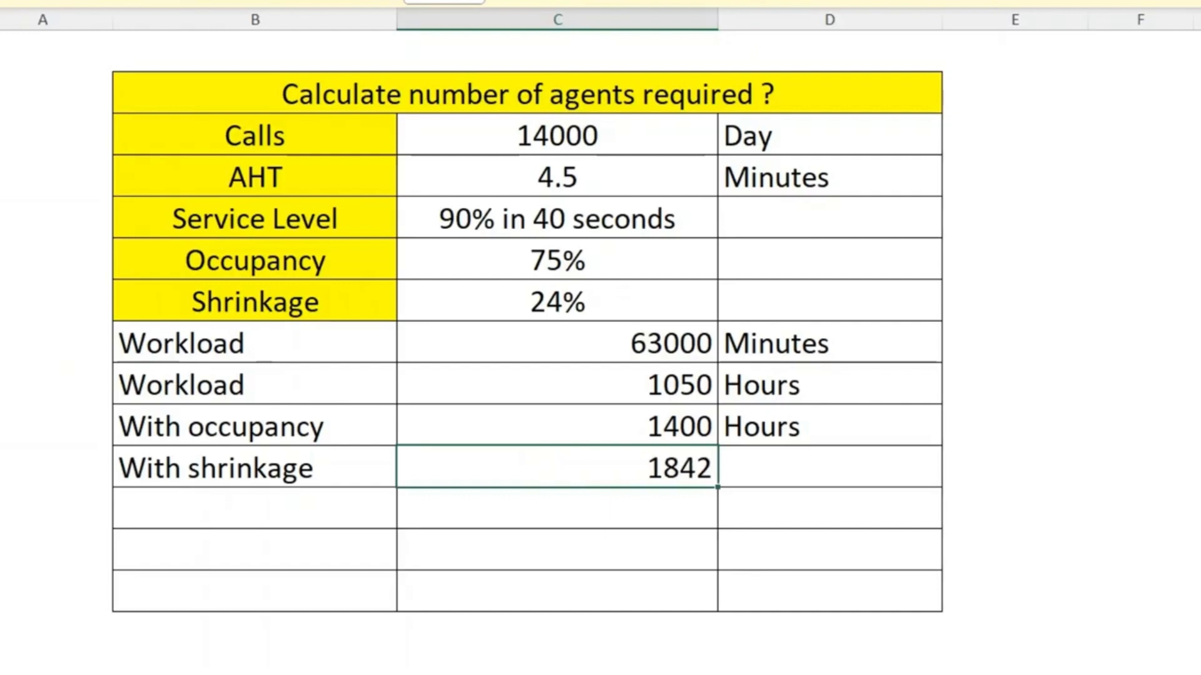
Step: Enter Hours as the unit of the With shrinkage row
{"action": "left_click", "coordinate": [775, 463]}
{"action": "type", "text": "Hours"}
{"action": "key", "text": "Return"}
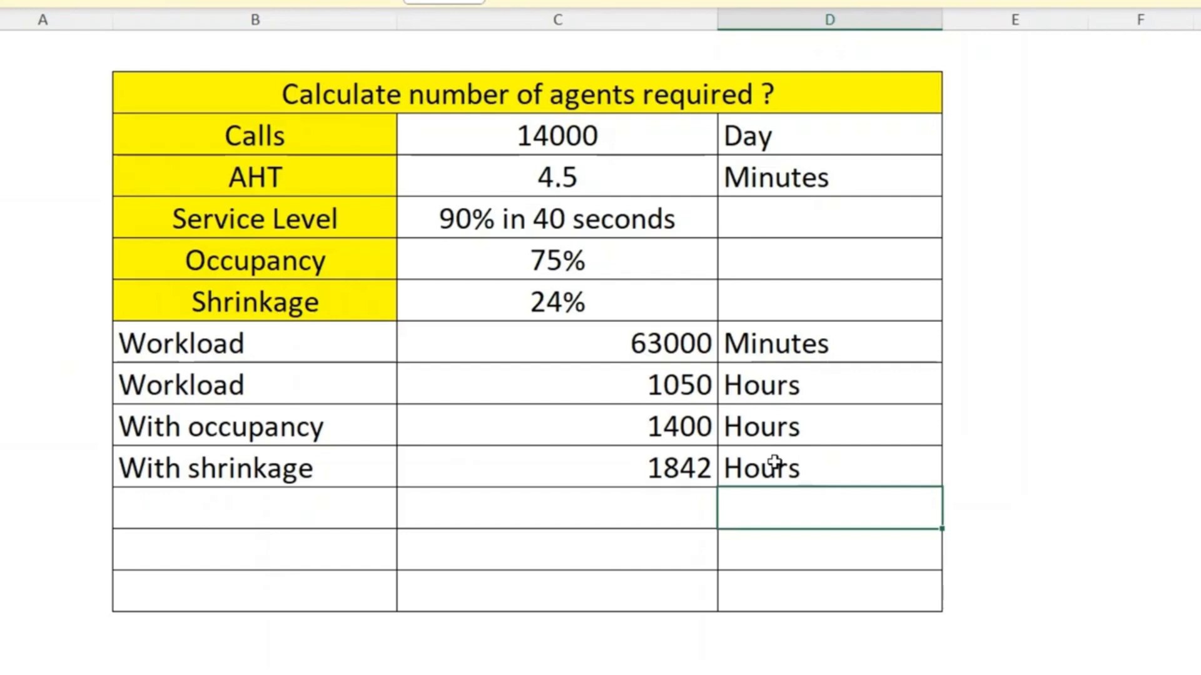
Step: Add a row labelled Number of agents that divides the shrinkage hours in C2013 by 8
{"action": "key", "text": "Left"}
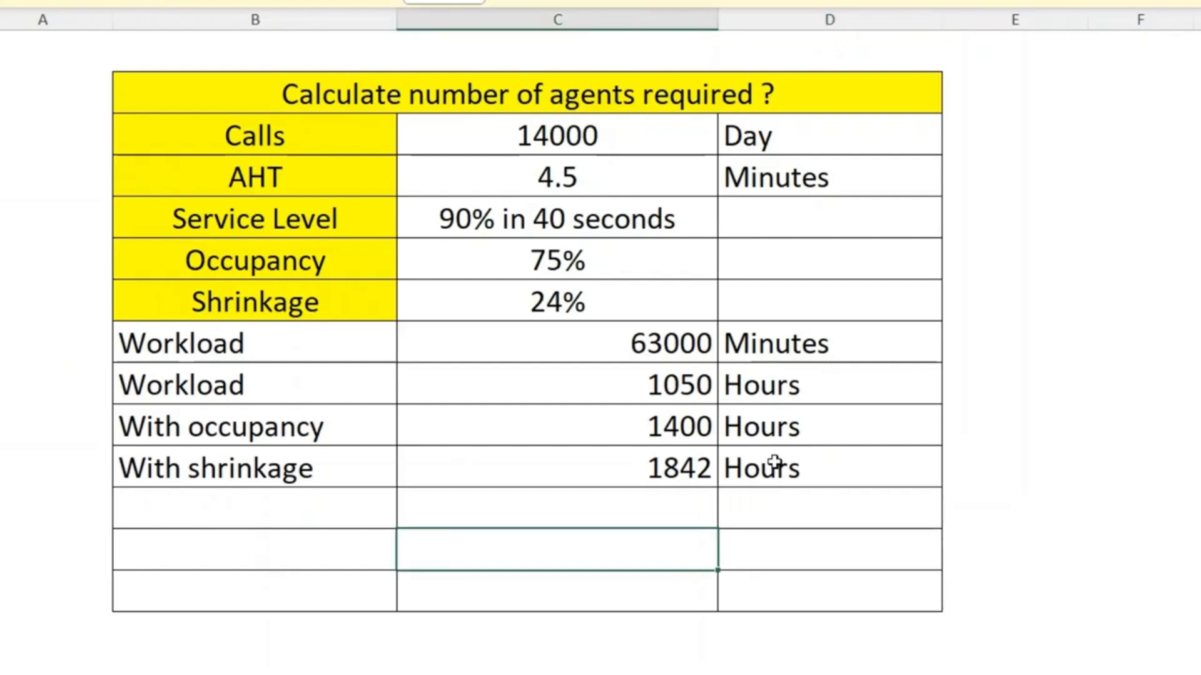
{"action": "key", "text": "Left"}
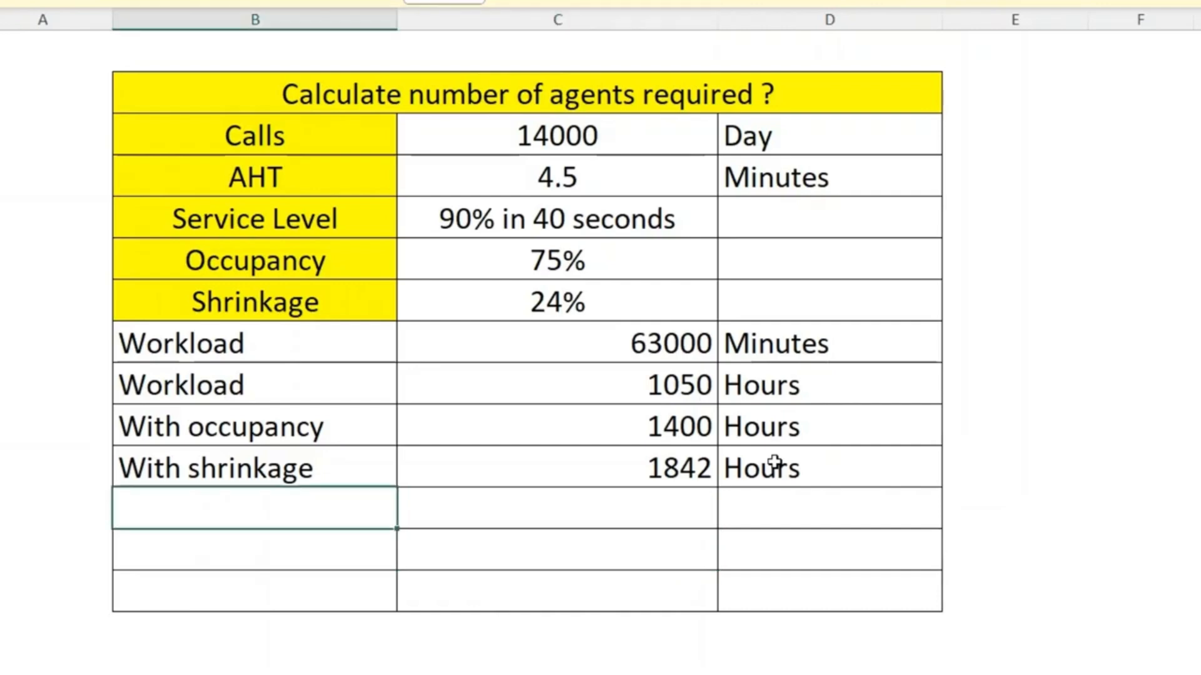
{"action": "type", "text": "Number of ag"}
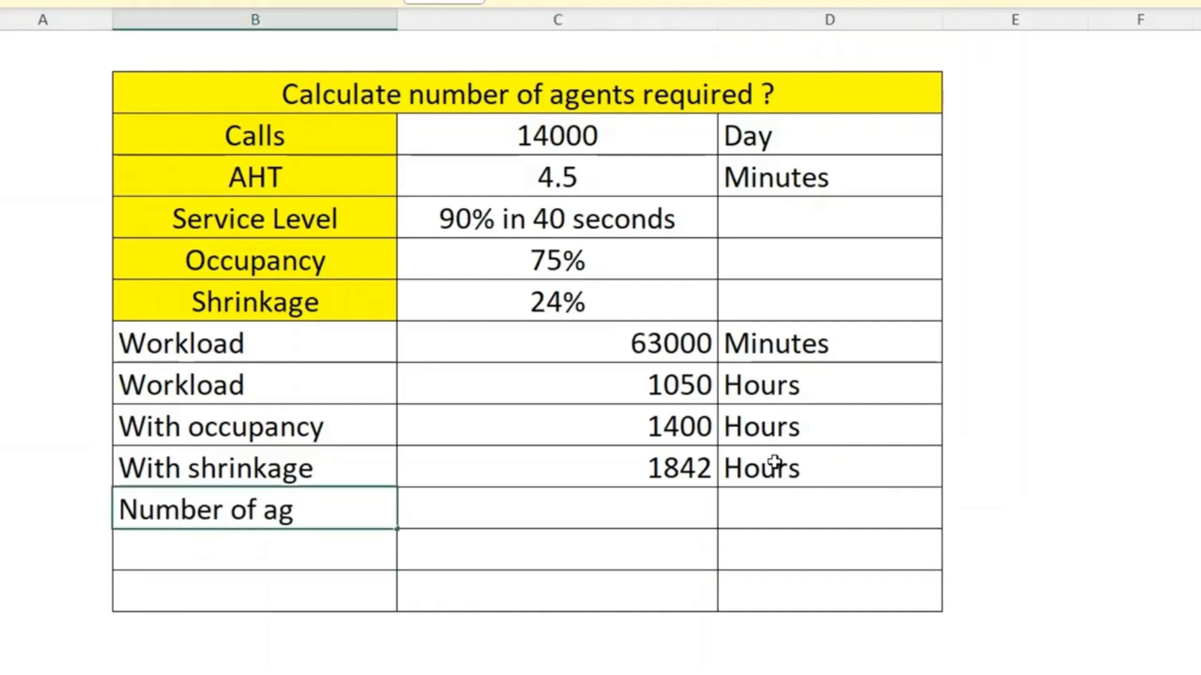
{"action": "type", "text": "ents"}
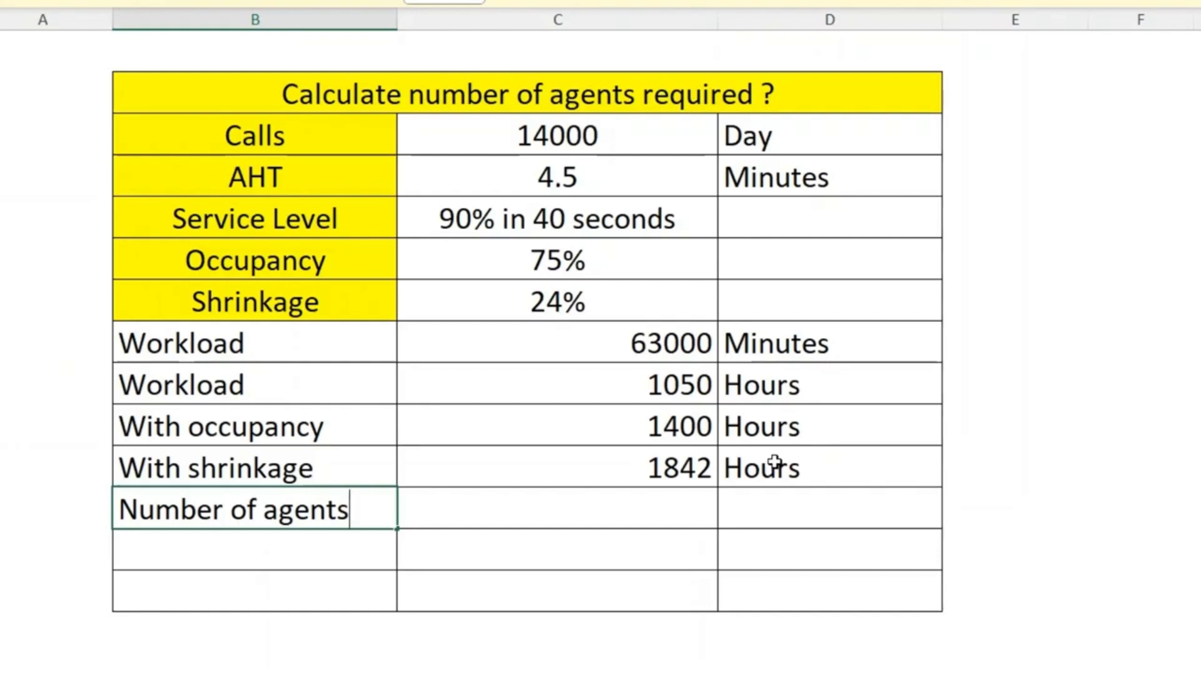
{"action": "key", "text": "Tab"}
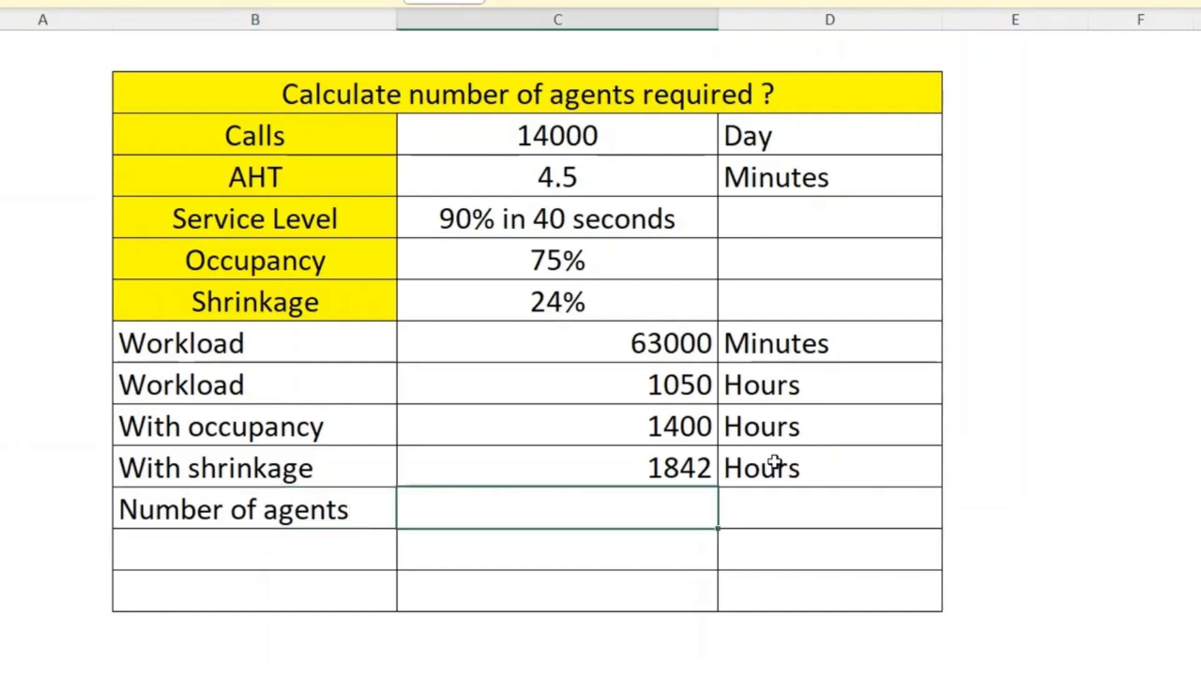
{"action": "type", "text": "="}
{"action": "key", "text": "Up"}
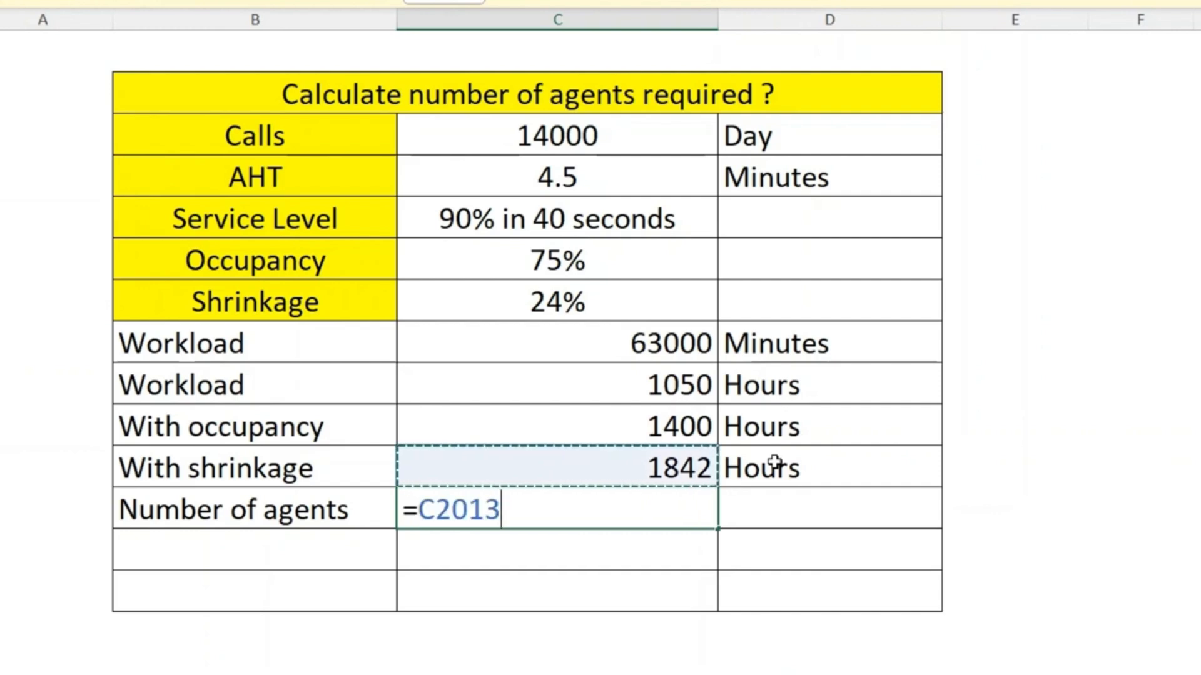
{"action": "type", "text": "/"}
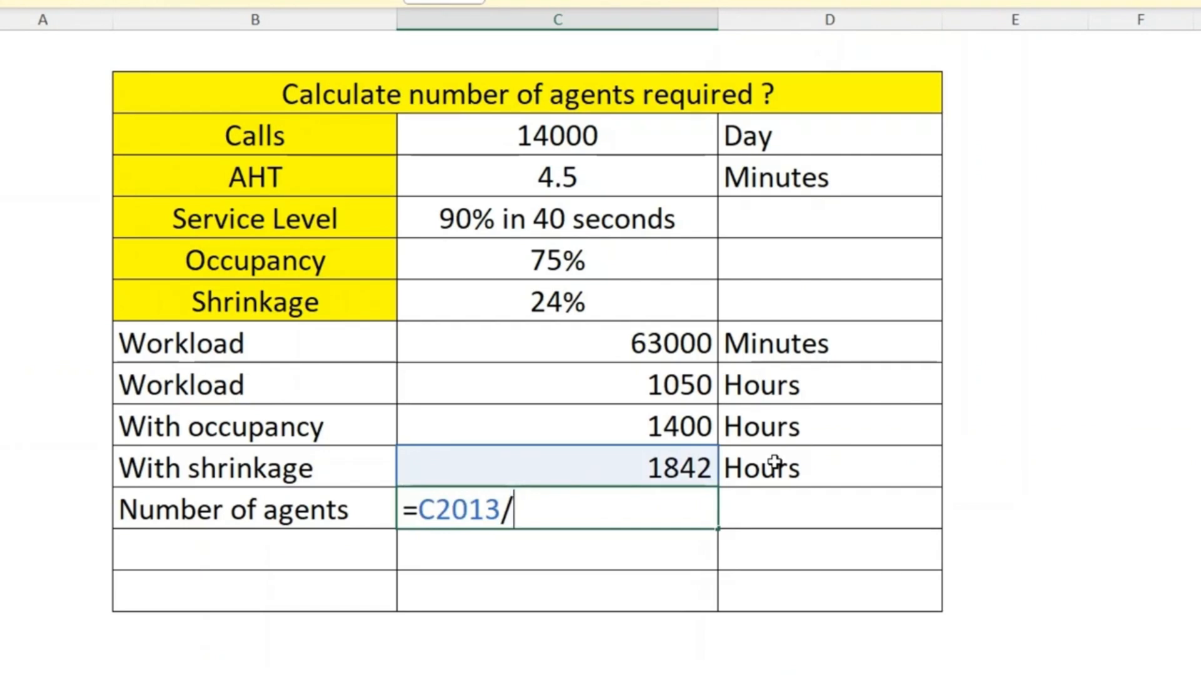
{"action": "type", "text": "8"}
{"action": "key", "text": "Tab"}
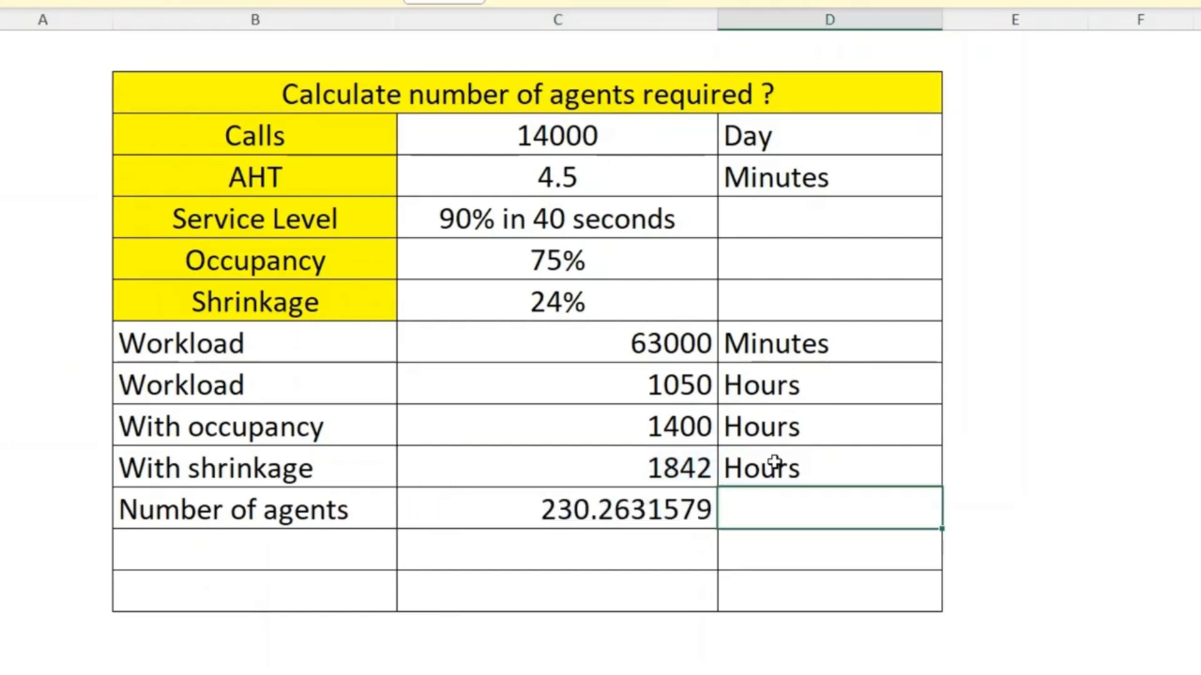
Step: Format the Number of agents value as a whole number without decimal places
{"action": "key", "text": "Left"}
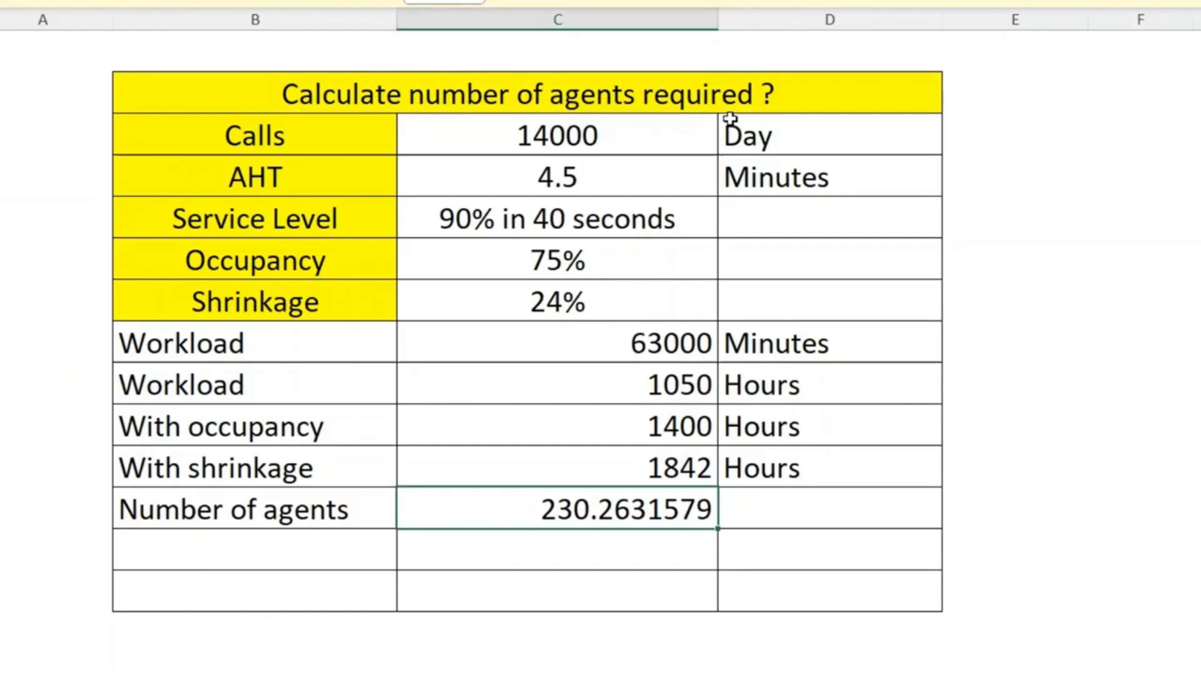
{"action": "left_click", "coordinate": [751, 1]}
{"action": "left_click", "coordinate": [750, 2]}
{"action": "left_click", "coordinate": [750, 2]}
{"action": "left_click", "coordinate": [750, 1]}
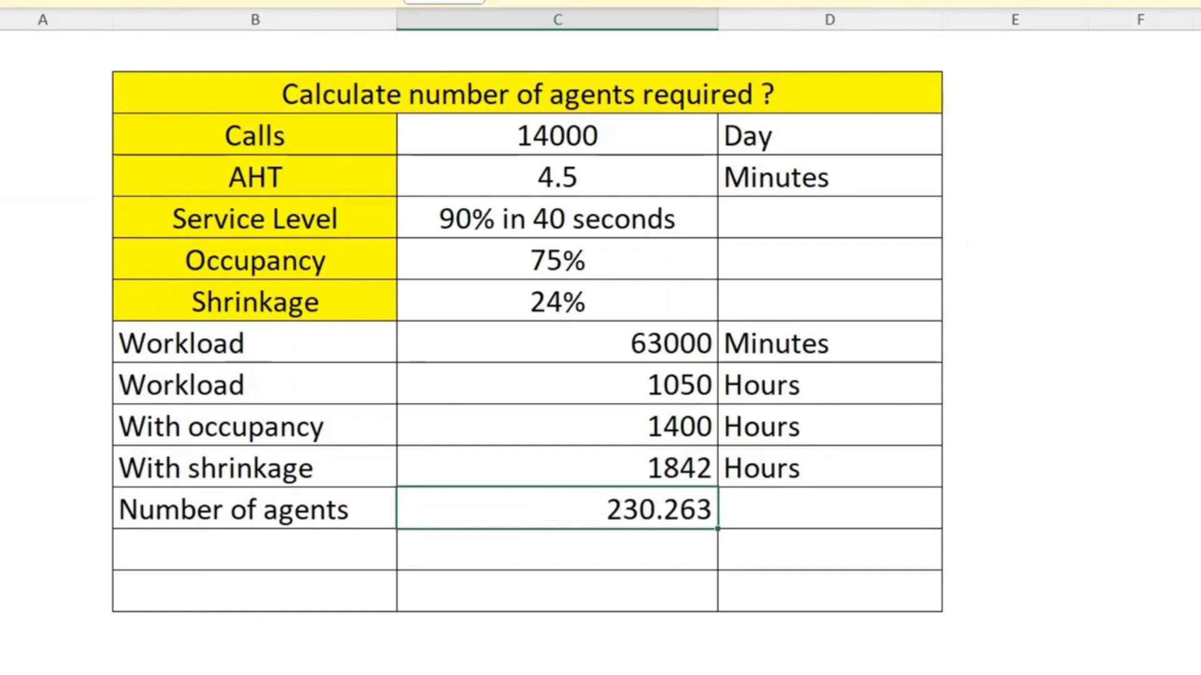
{"action": "left_click", "coordinate": [751, 2]}
{"action": "left_click", "coordinate": [750, 1]}
{"action": "left_click", "coordinate": [750, 1]}
{"action": "left_click", "coordinate": [743, 511]}
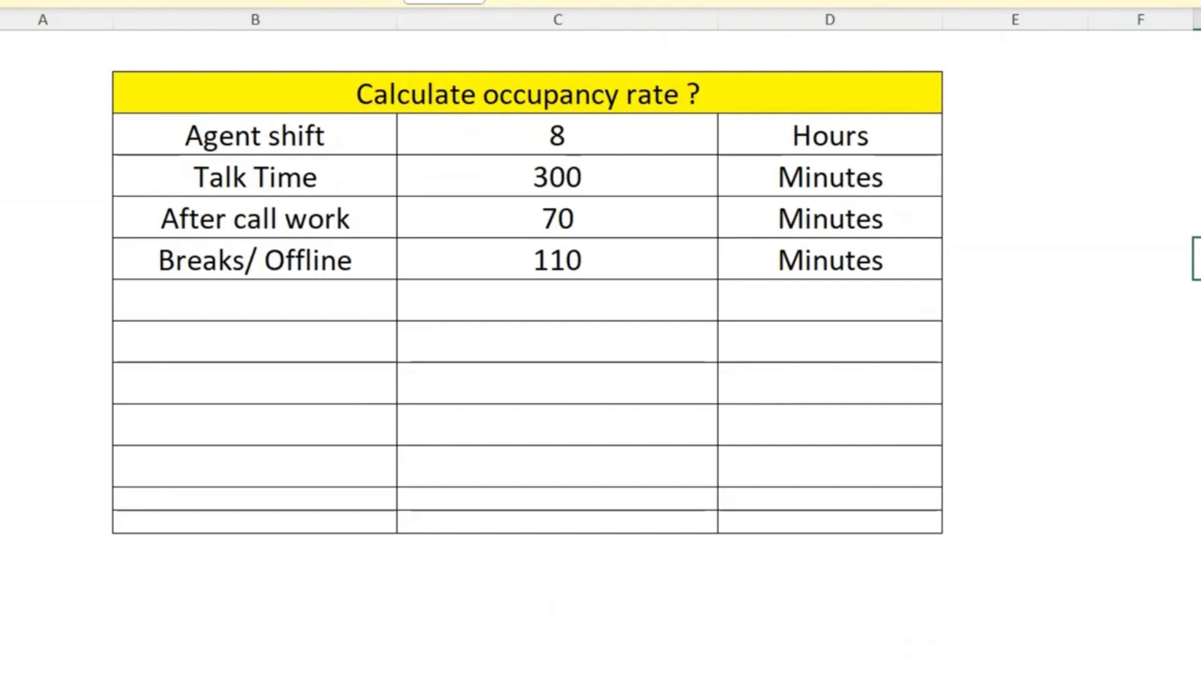
Step: In the occupancy rate table, label the row below Breaks/ Offline as Productive time
{"action": "left_click", "coordinate": [286, 301]}
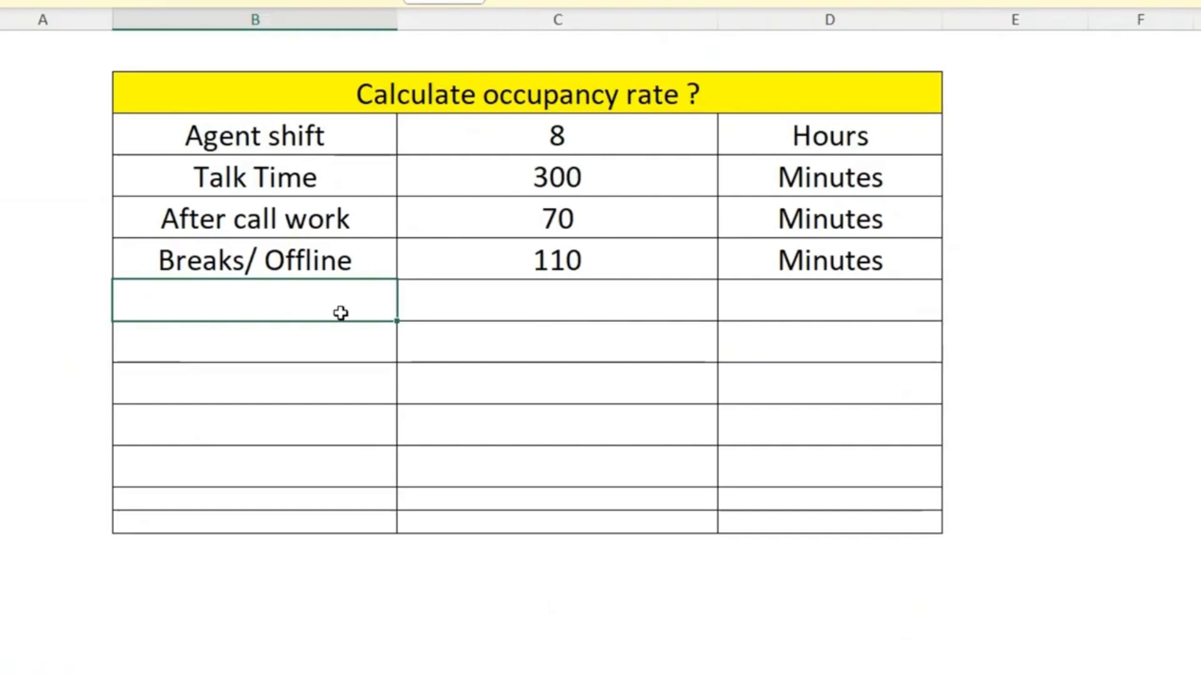
{"action": "type", "text": "Produc"}
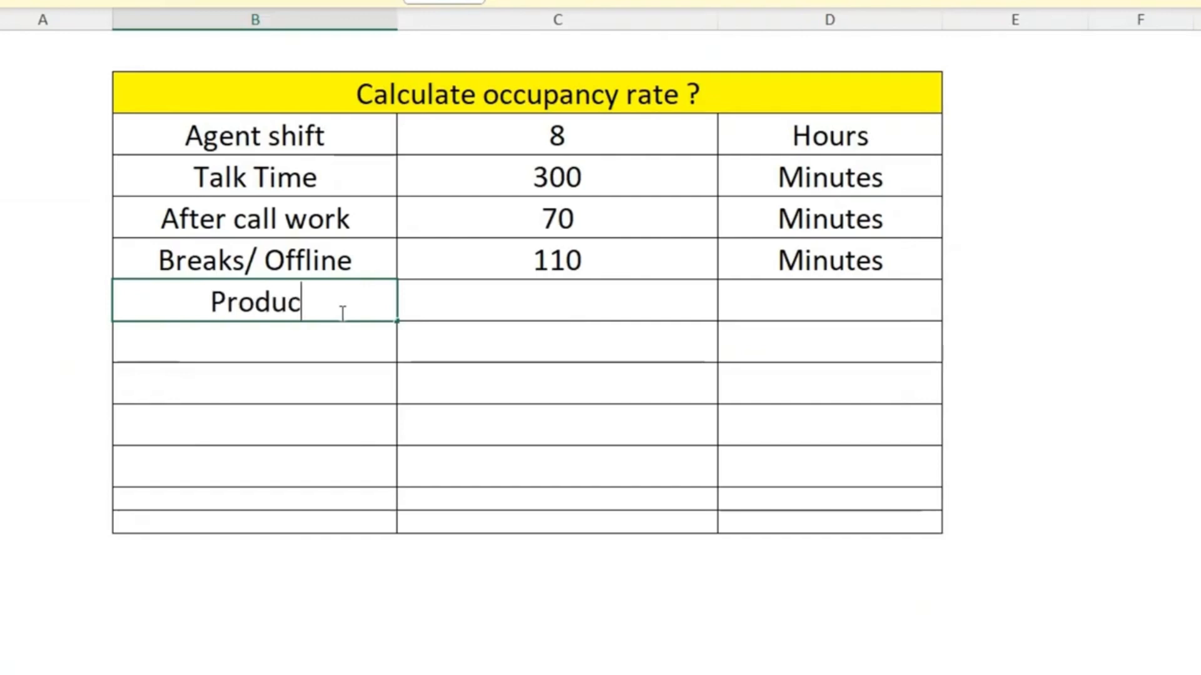
{"action": "type", "text": "tive tine"}
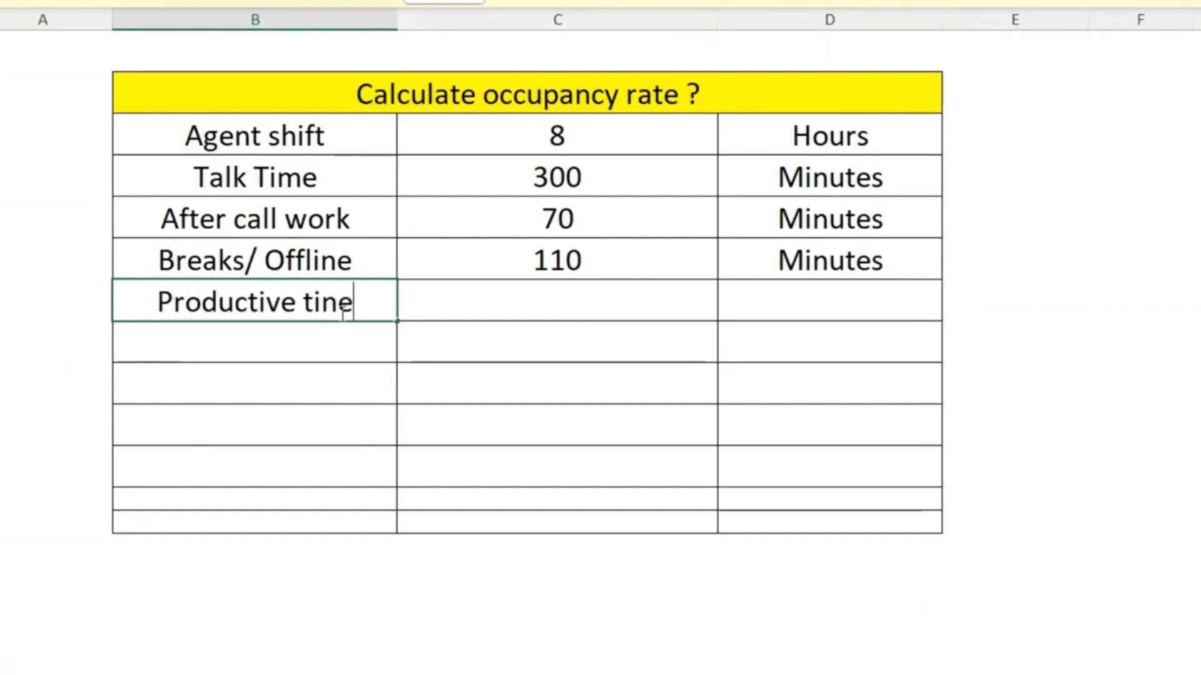
{"action": "key", "text": "BackSpace"}
{"action": "key", "text": "BackSpace"}
{"action": "type", "text": "me"}
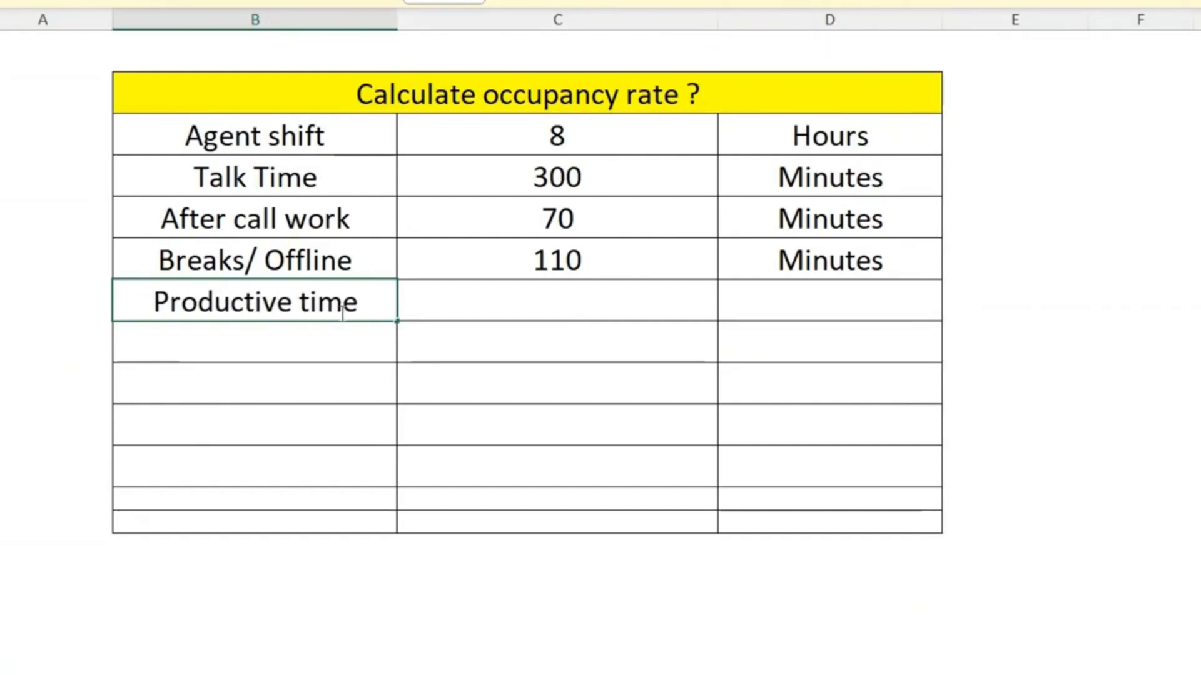
Step: Calculate the productive time by adding the talk time in C2021 and the after call work in C2022
{"action": "key", "text": "Tab"}
{"action": "type", "text": "="}
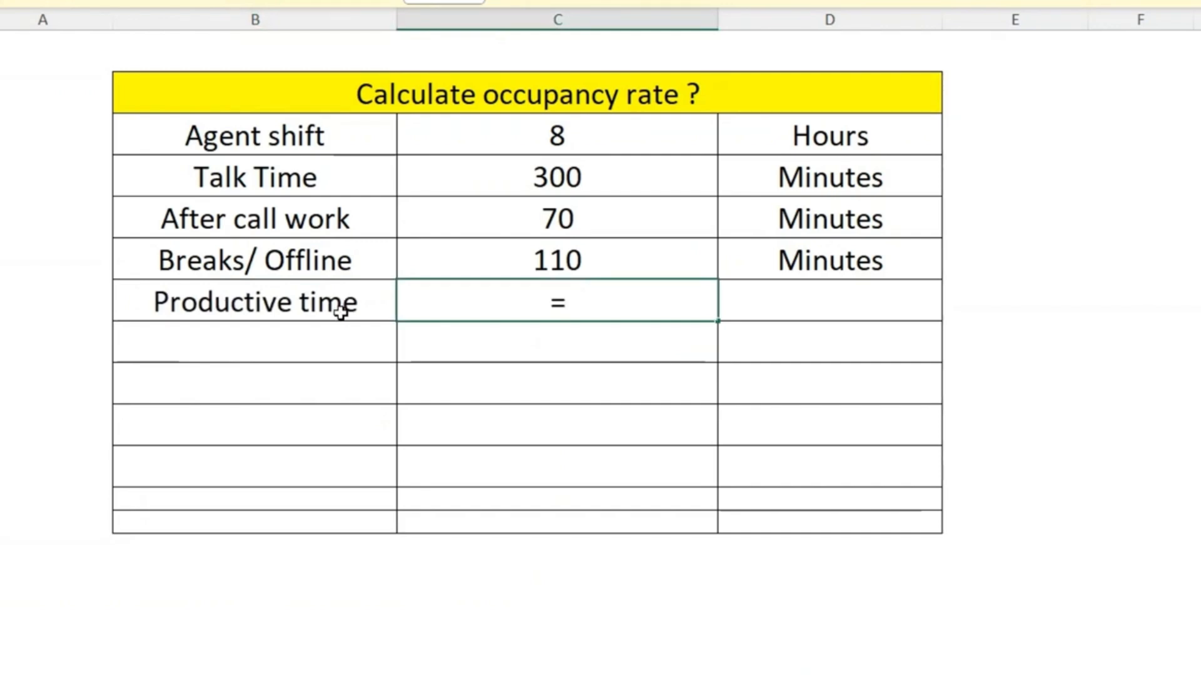
{"action": "left_click", "coordinate": [490, 178]}
{"action": "type", "text": "+"}
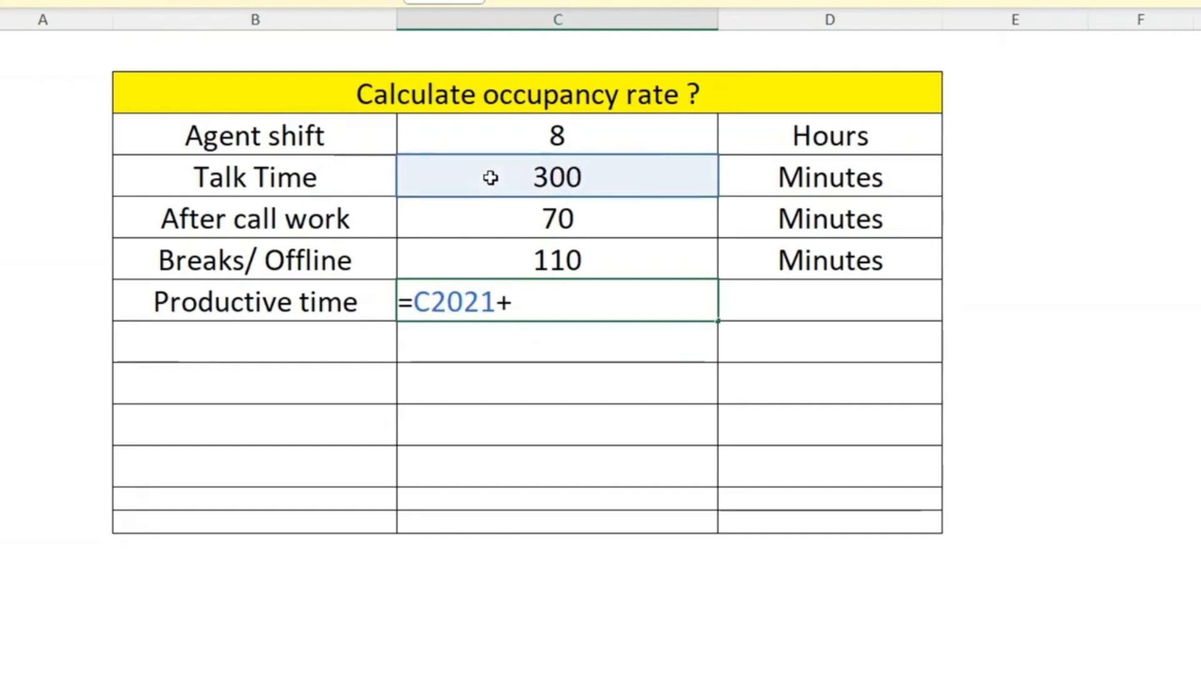
{"action": "left_click", "coordinate": [519, 214]}
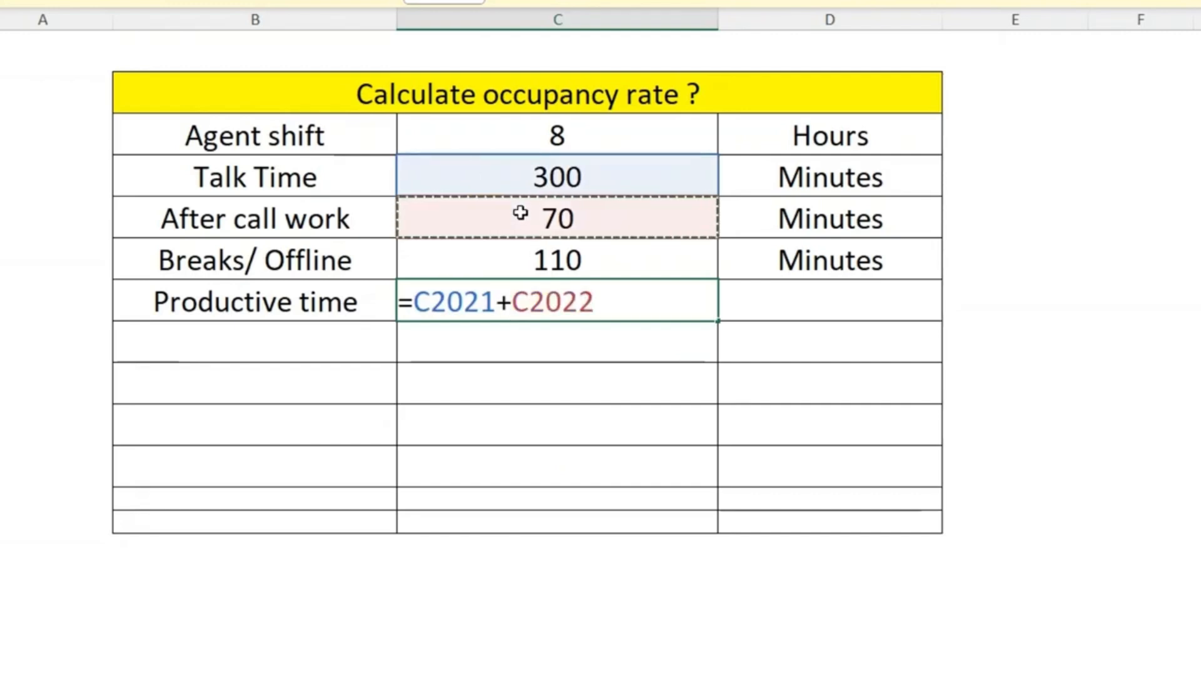
{"action": "key", "text": "Return"}
Step: Enter Minutes as the unit of the Productive time row
{"action": "key", "text": "Up"}
{"action": "key", "text": "Right"}
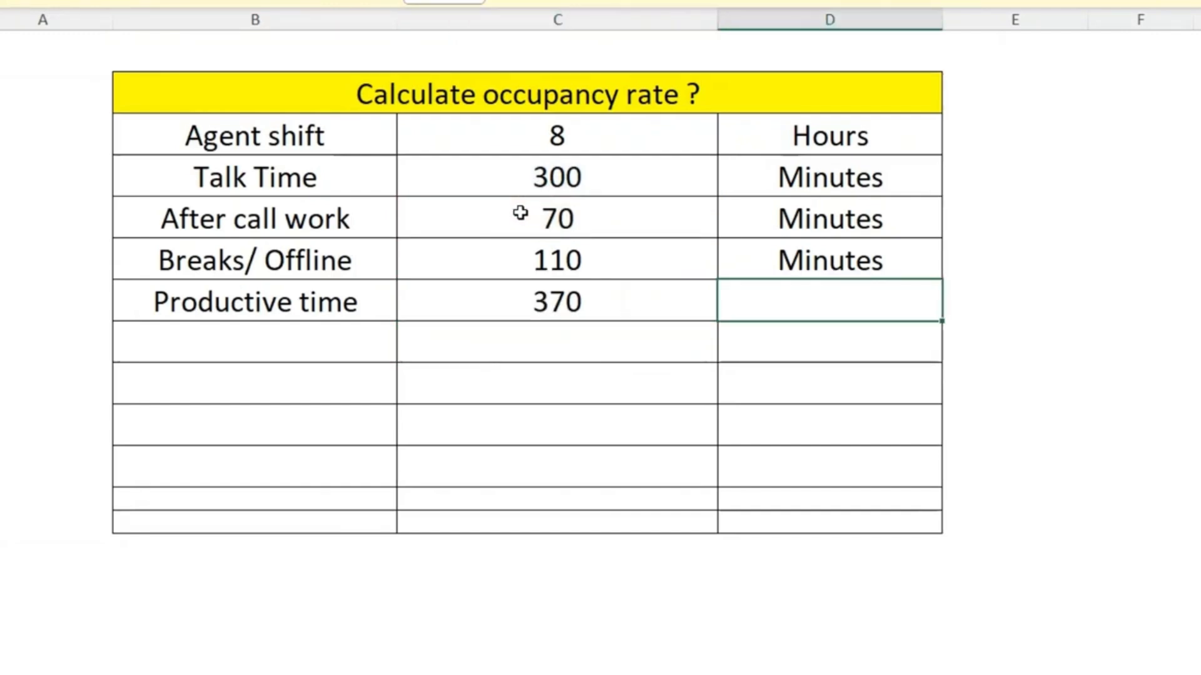
{"action": "type", "text": "minut"}
{"action": "key", "text": "Return"}
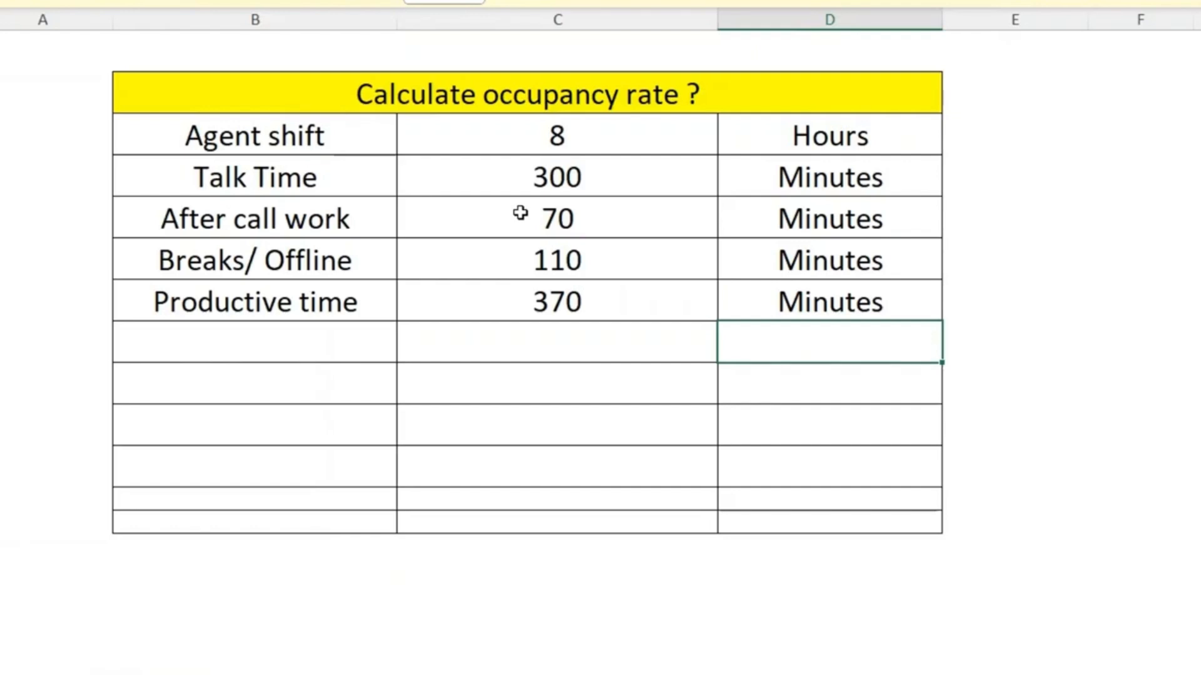
Step: Label the row below Productive time as occupancy rate
{"action": "key", "text": "Left"}
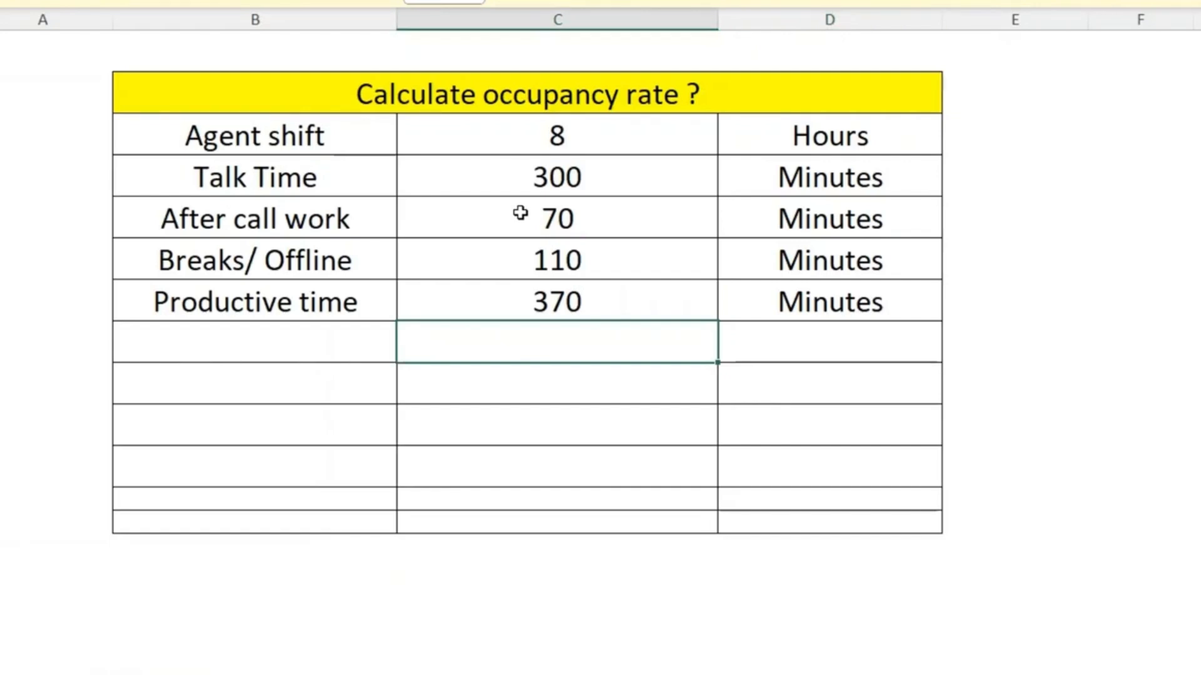
{"action": "key", "text": "Left"}
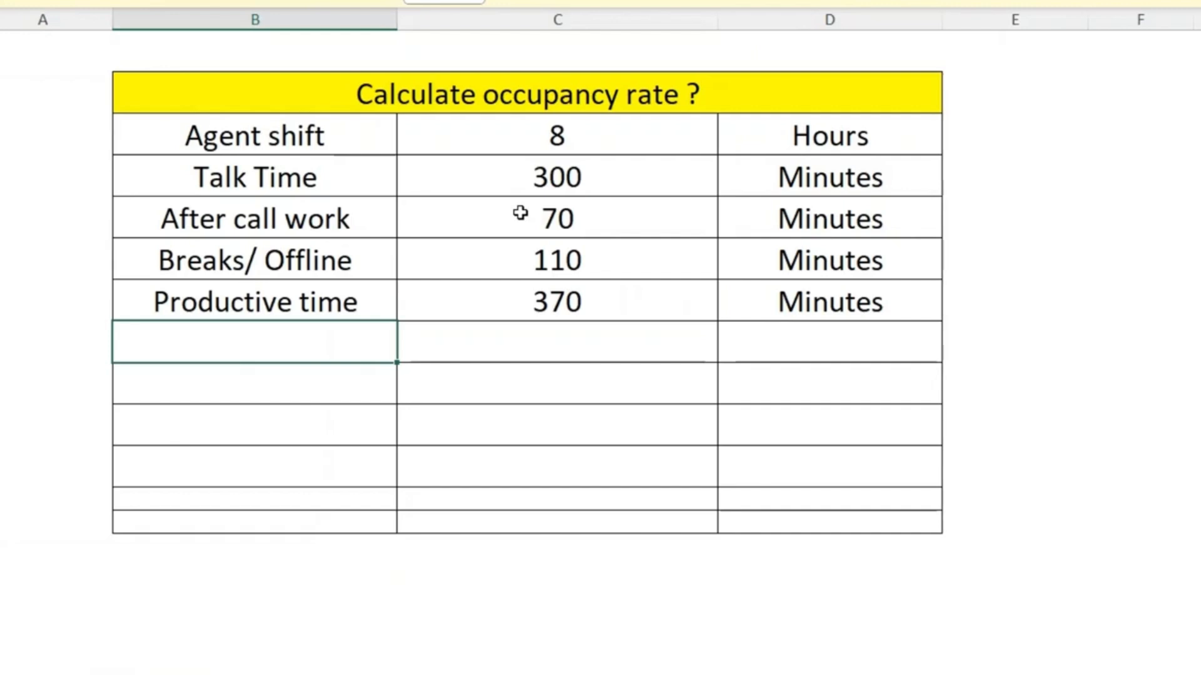
{"action": "type", "text": "occupancy rate"}
{"action": "key", "text": "Tab"}
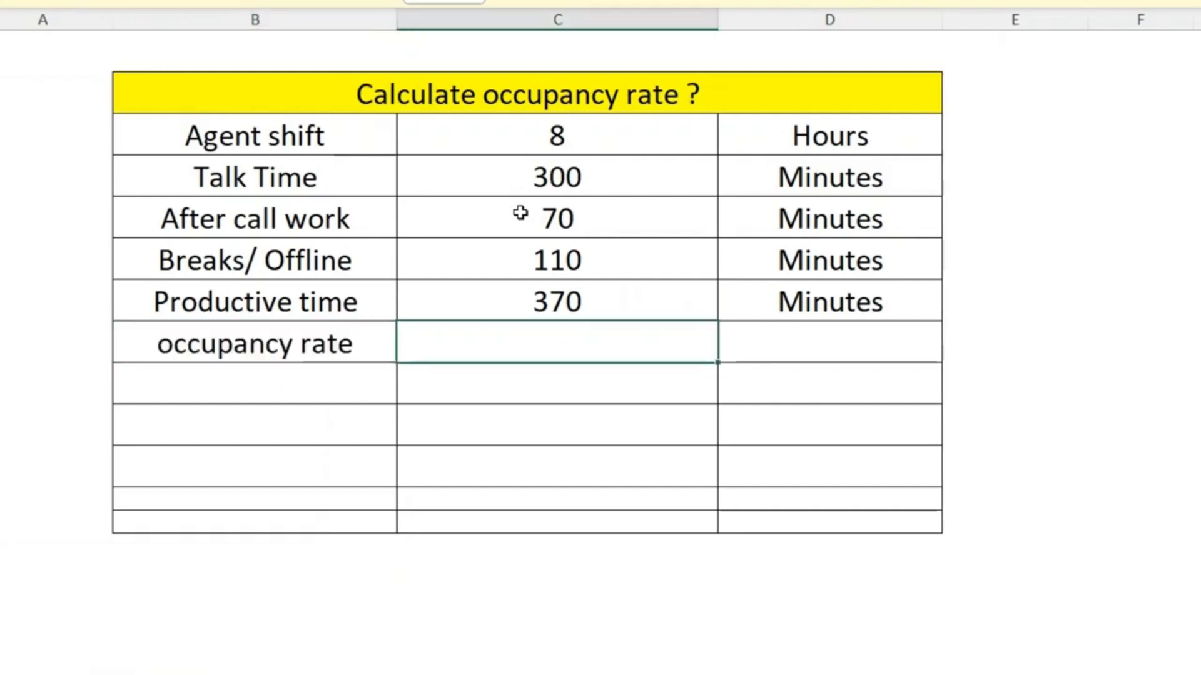
Step: Calculate the occupancy rate by dividing the productive time in C2024 by the agent shift in C2020
{"action": "type", "text": "="}
{"action": "left_click", "coordinate": [511, 299]}
{"action": "type", "text": "/"}
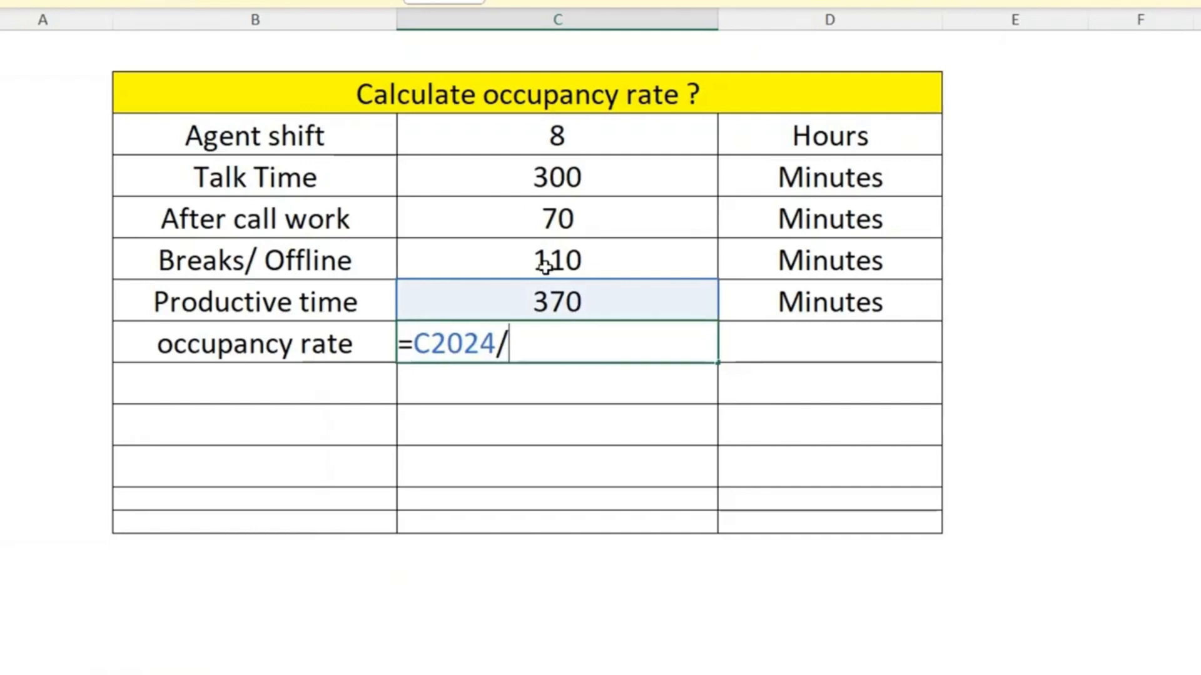
{"action": "left_click", "coordinate": [570, 136]}
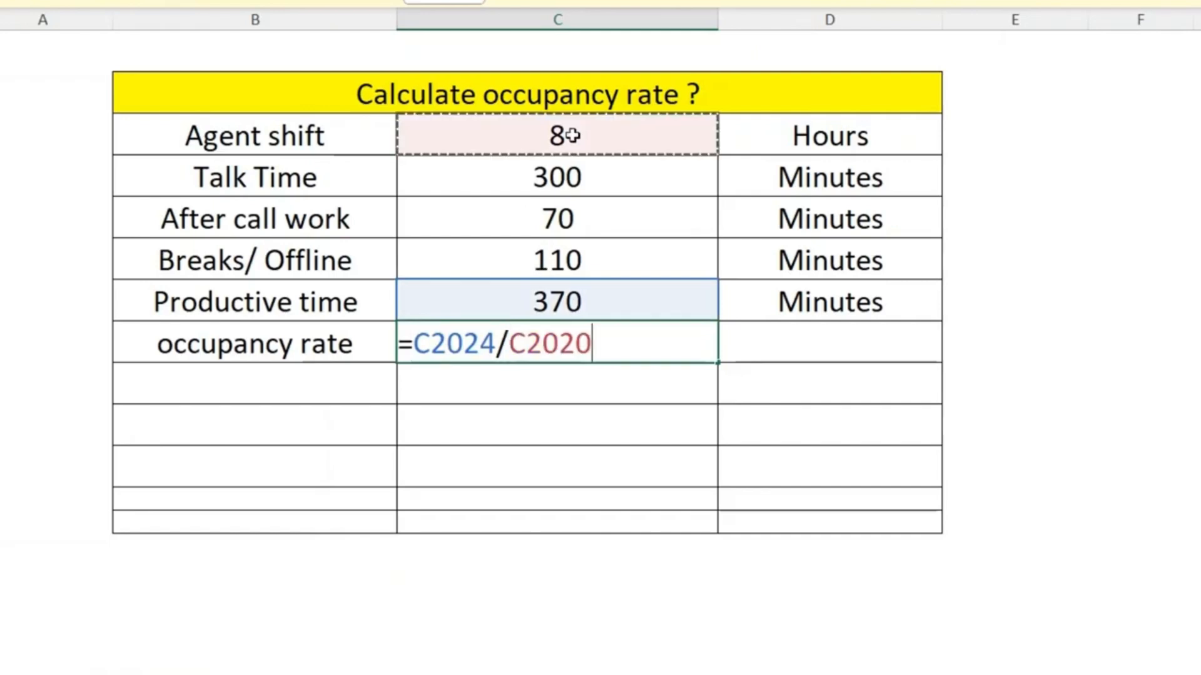
{"action": "key", "text": "Return"}
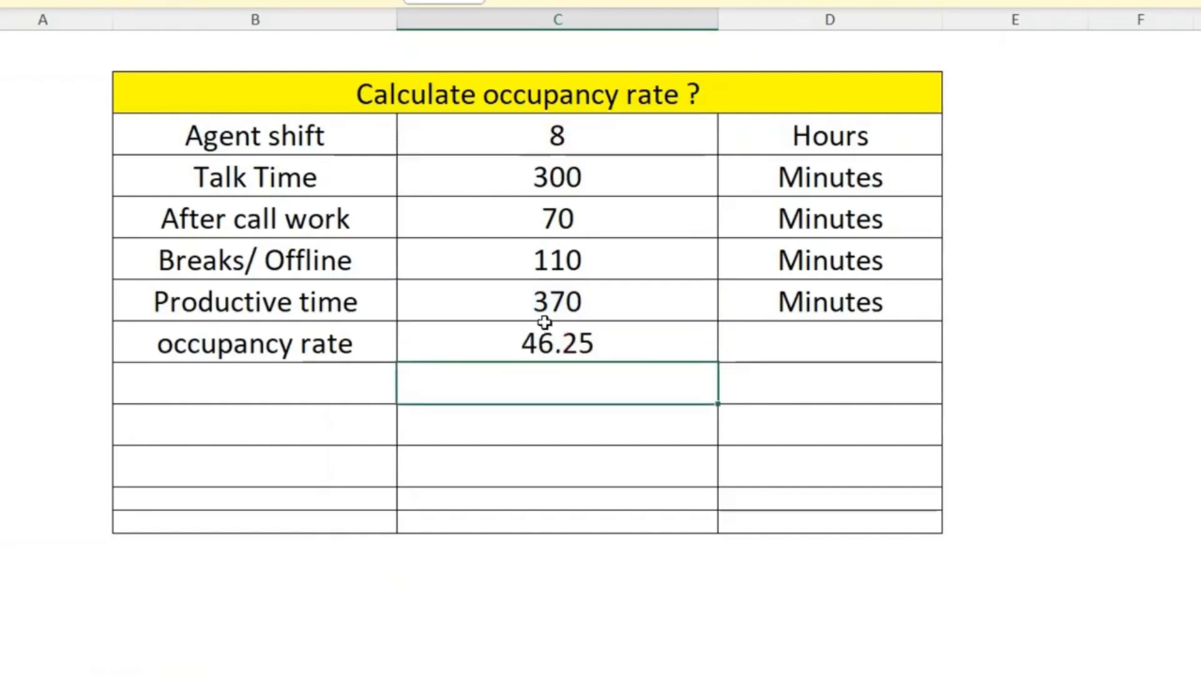
Step: Label the row below occupancy rate as Agent shift
{"action": "left_click", "coordinate": [536, 341]}
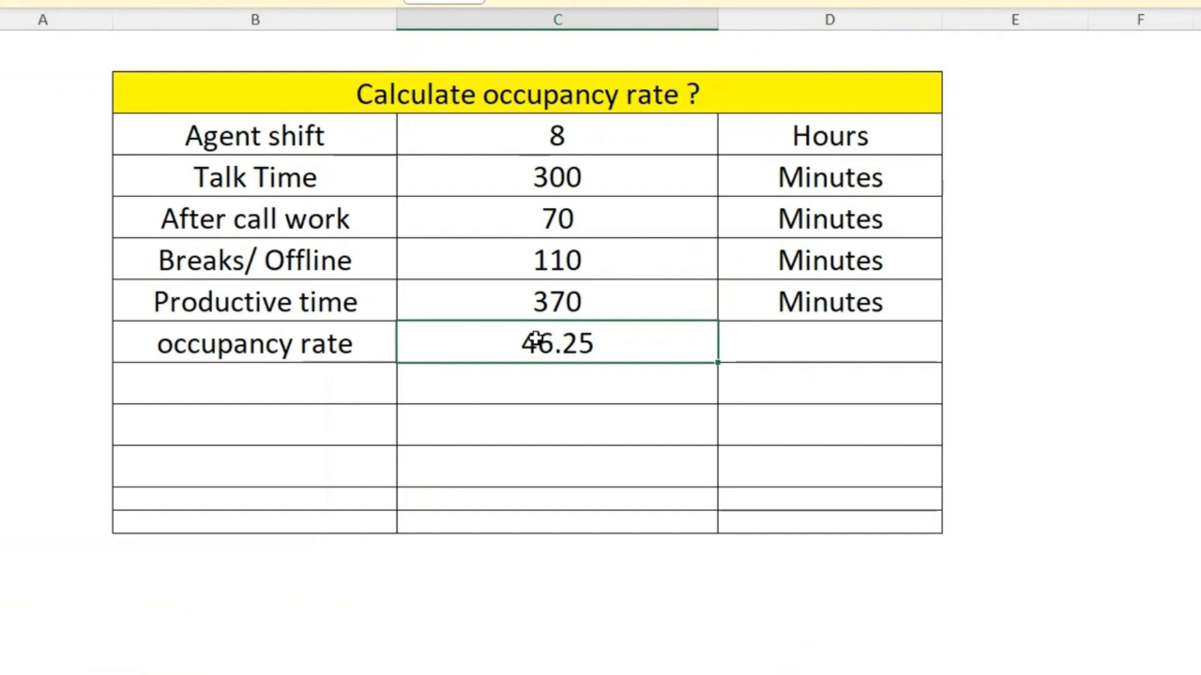
{"action": "left_click", "coordinate": [599, 137]}
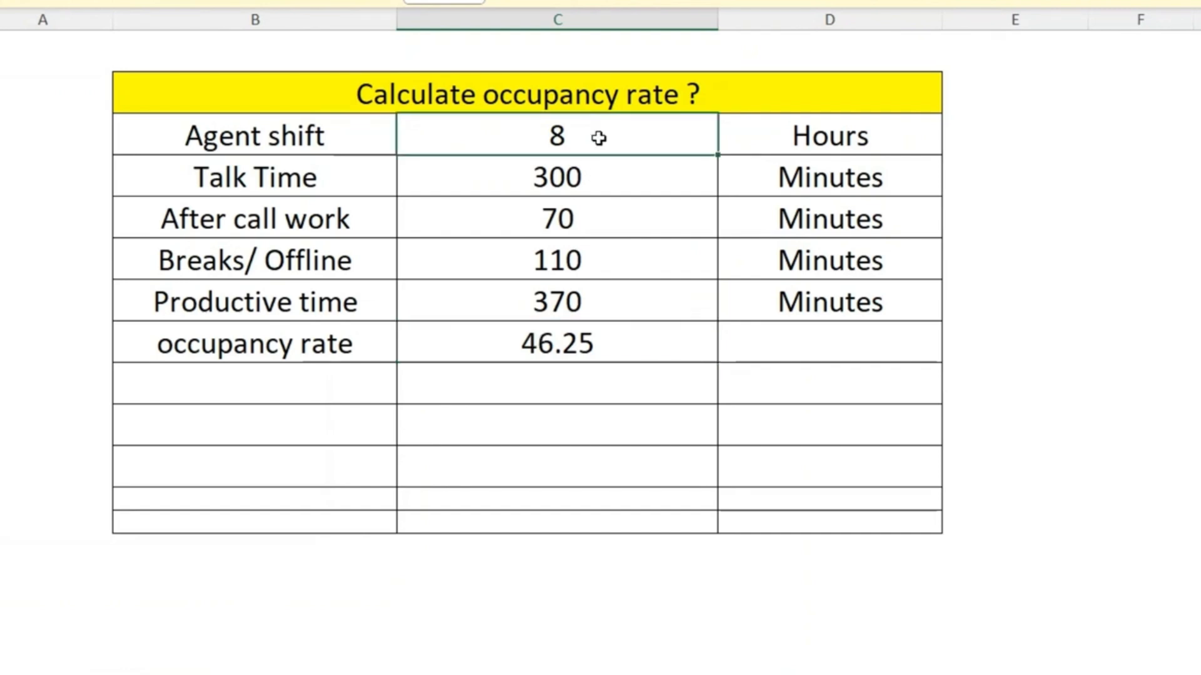
{"action": "left_click", "coordinate": [304, 387]}
{"action": "double_click", "coordinate": [304, 387]}
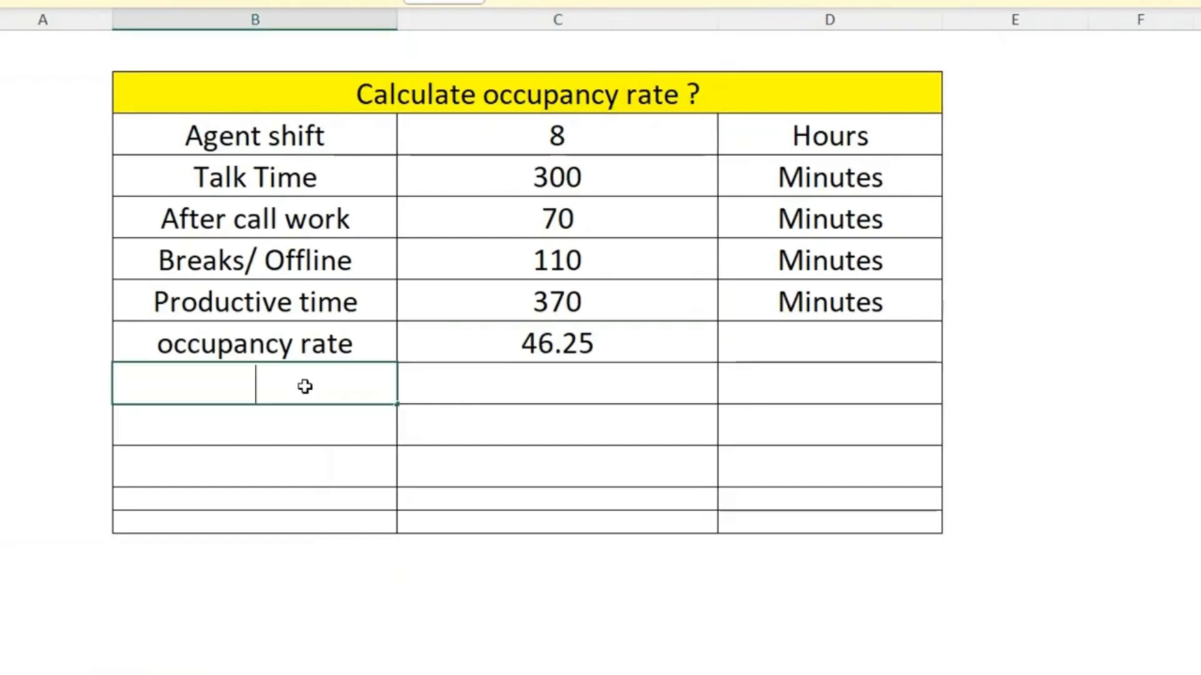
{"action": "type", "text": "Agent  shift"}
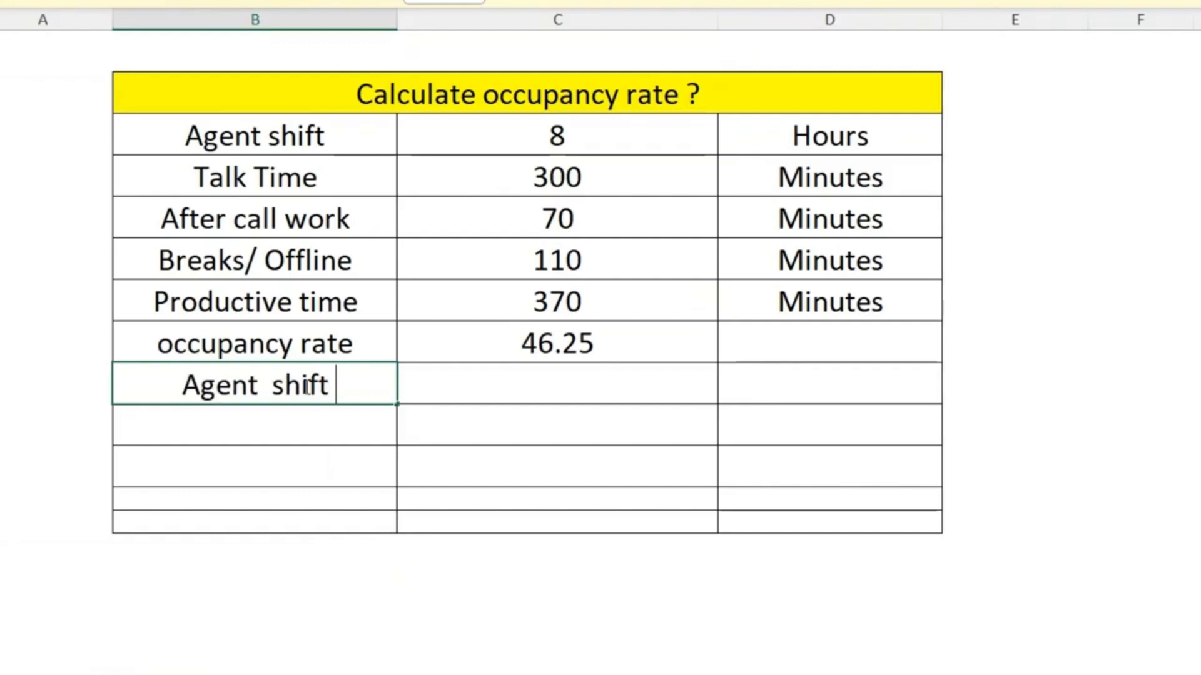
{"action": "key", "text": "Tab"}
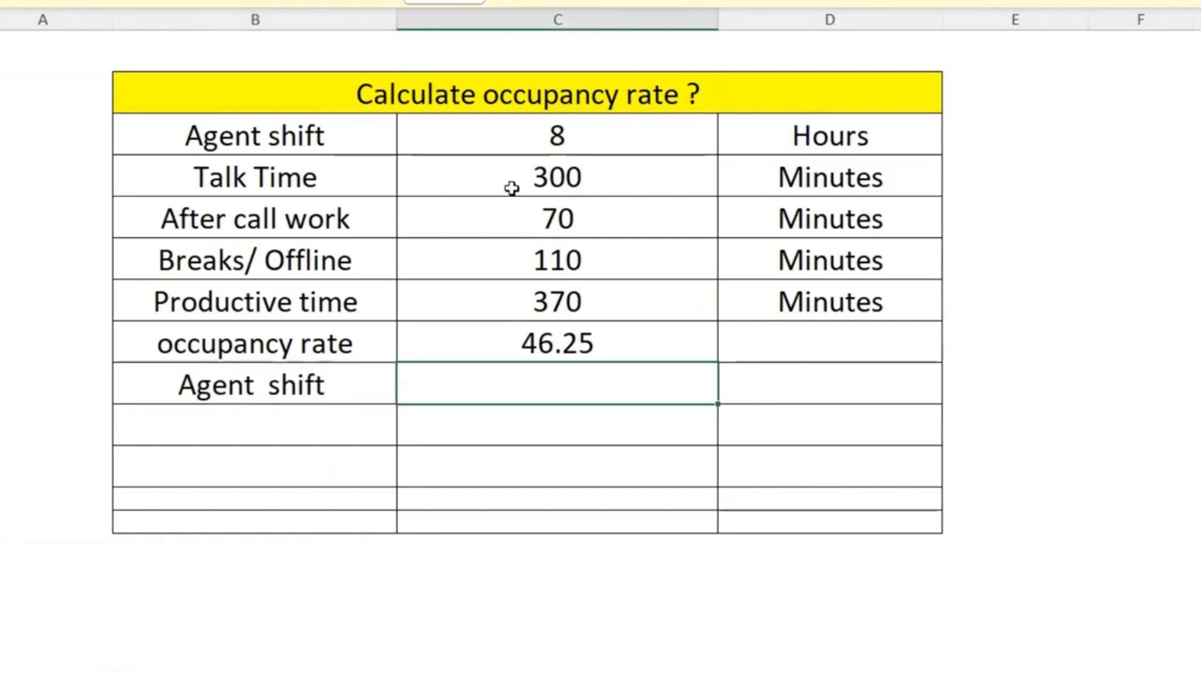
Step: Convert the agent shift to minutes in the new Agent shift row by multiplying C2020 by 60
{"action": "left_click", "coordinate": [512, 146]}
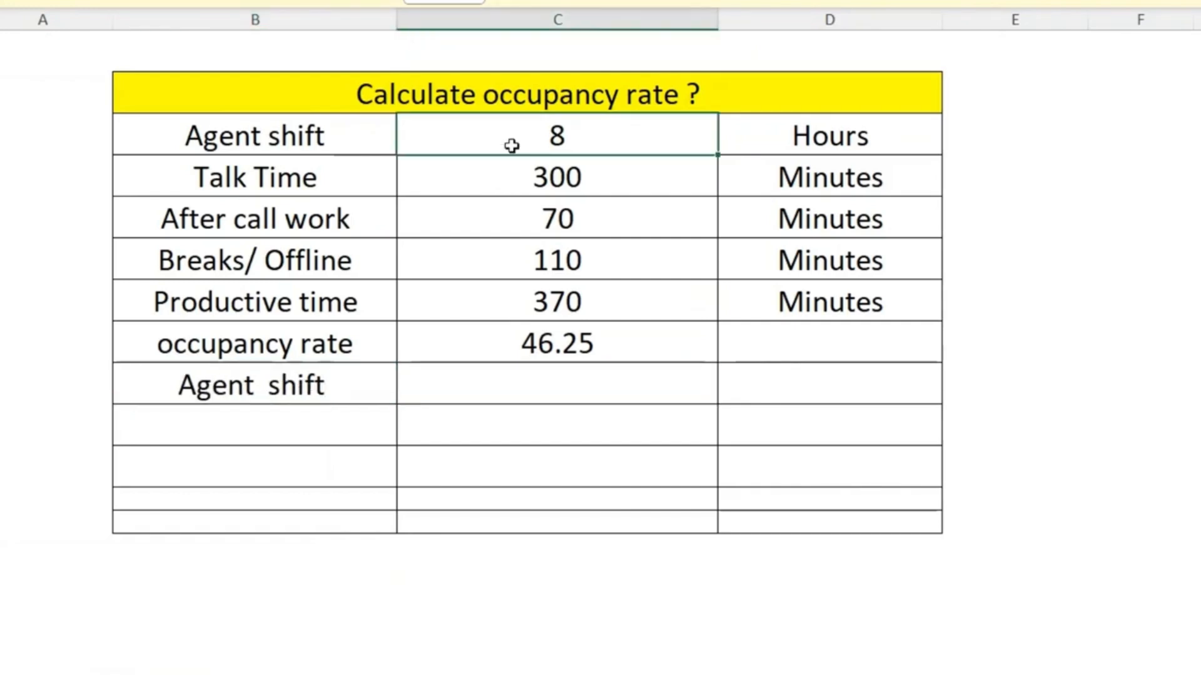
{"action": "left_click", "coordinate": [511, 382]}
{"action": "type", "text": "="}
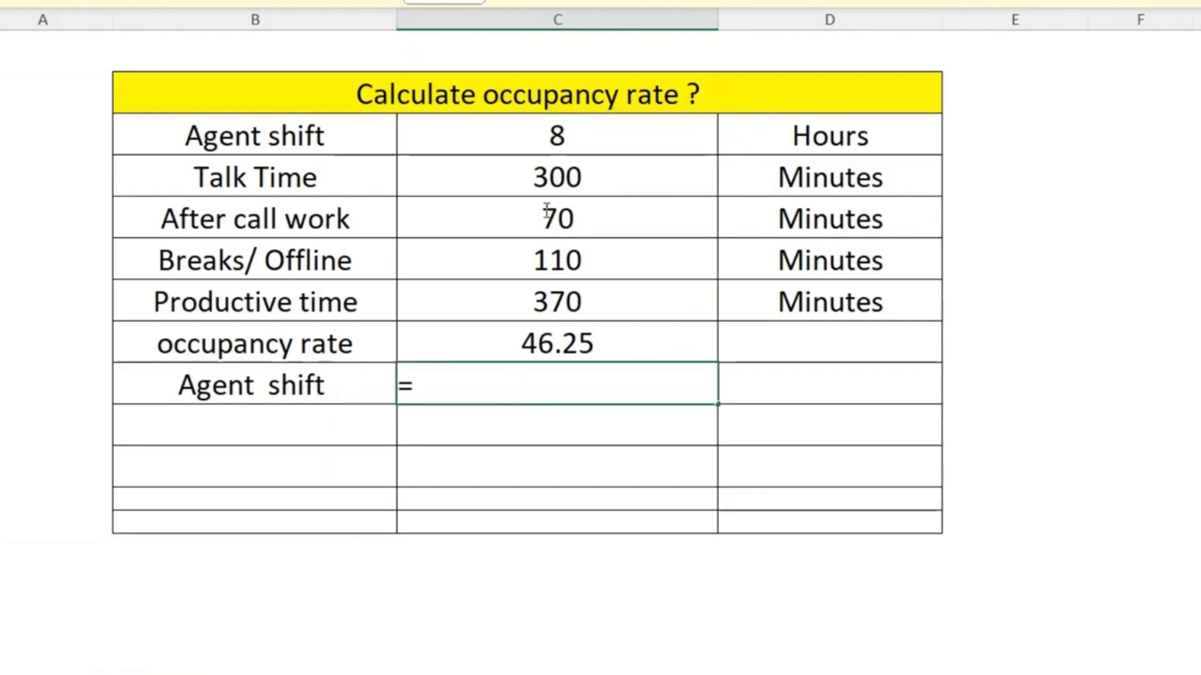
{"action": "left_click", "coordinate": [535, 134]}
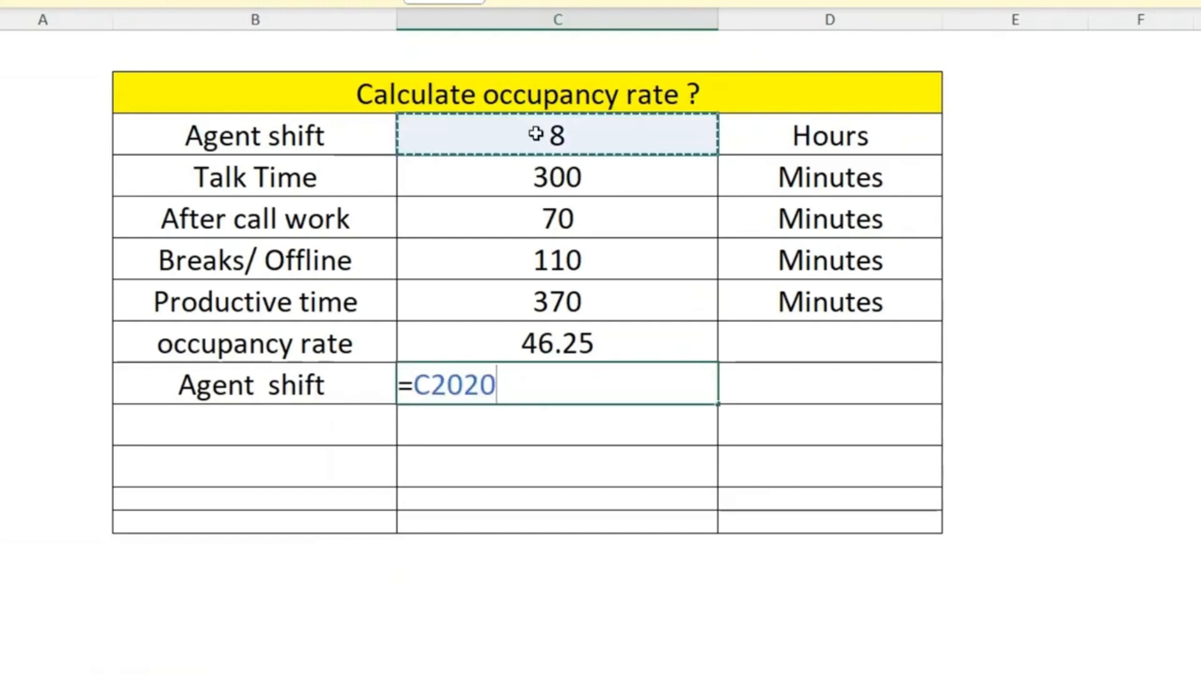
{"action": "type", "text": "*"}
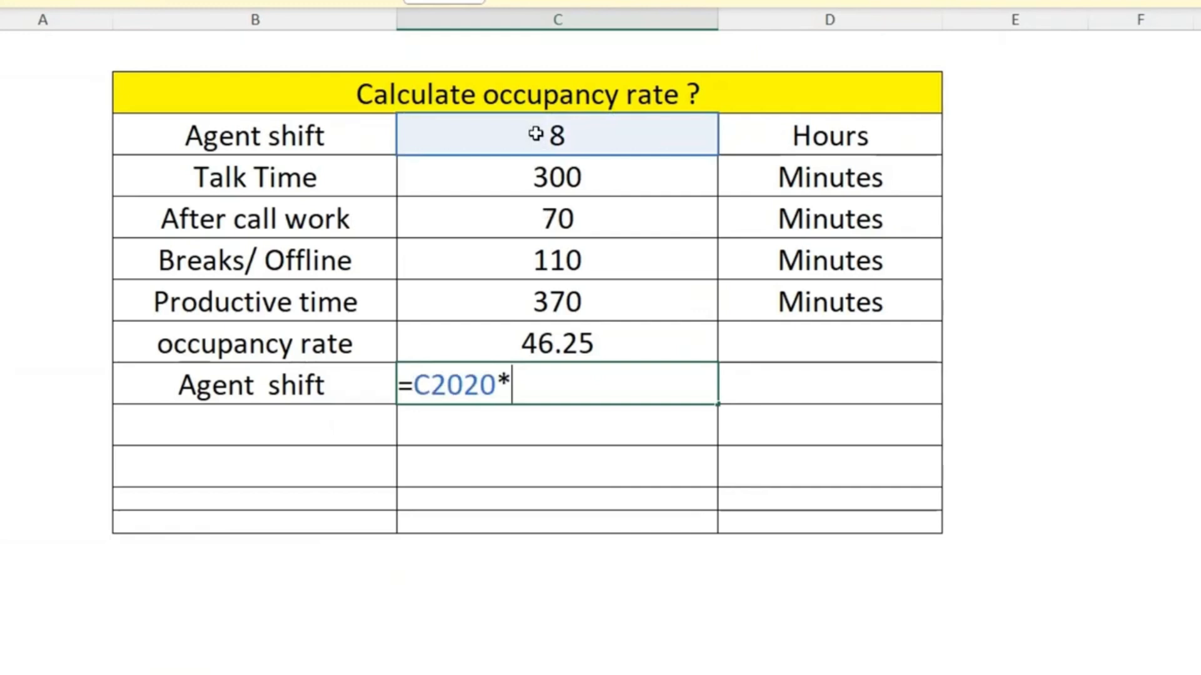
{"action": "type", "text": "60"}
{"action": "key", "text": "Return"}
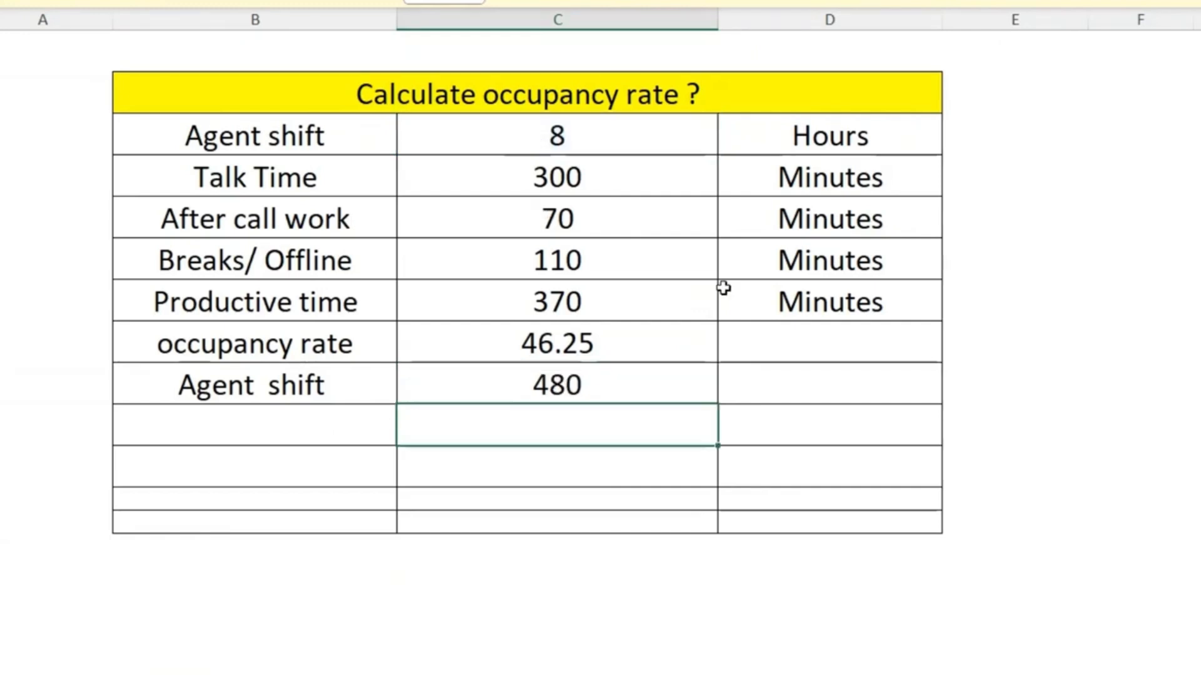
Step: Enter Minutes as the unit of the converted Agent shift row
{"action": "left_click", "coordinate": [786, 375]}
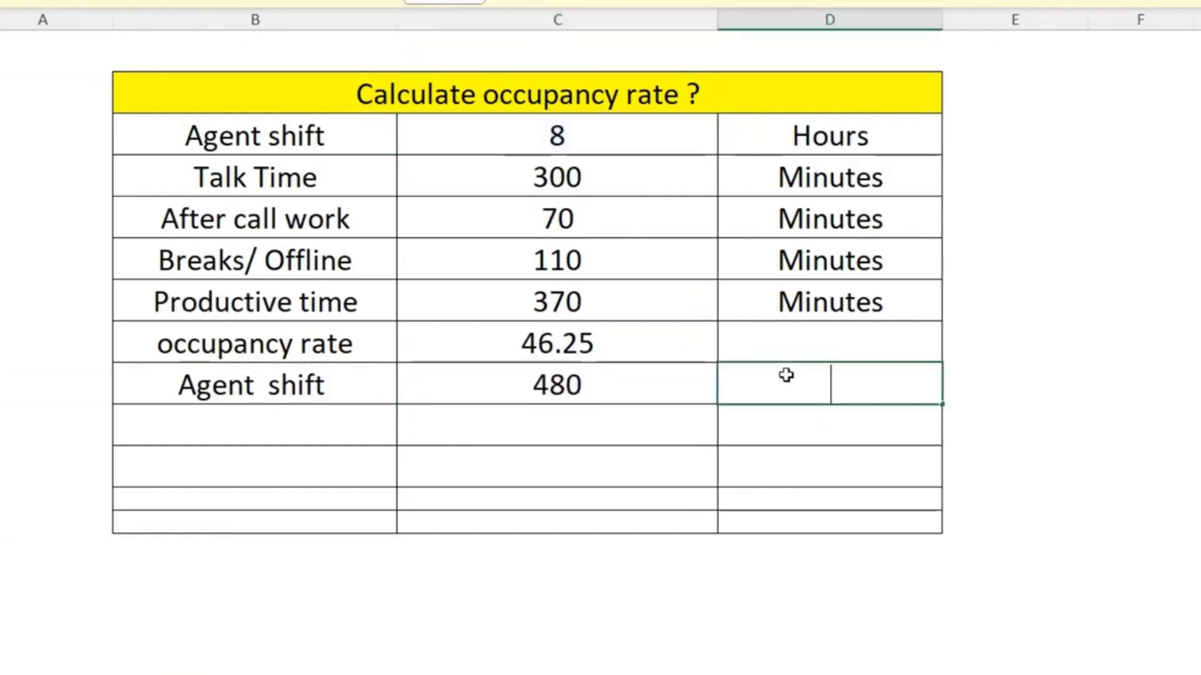
{"action": "type", "text": "minute"}
{"action": "key", "text": "Escape"}
{"action": "type", "text": "Min"}
Step: Recalculate the occupancy rate by dividing the productive time in C2024 by the agent shift in minutes, and format it as a percentage
{"action": "left_click", "coordinate": [588, 348]}
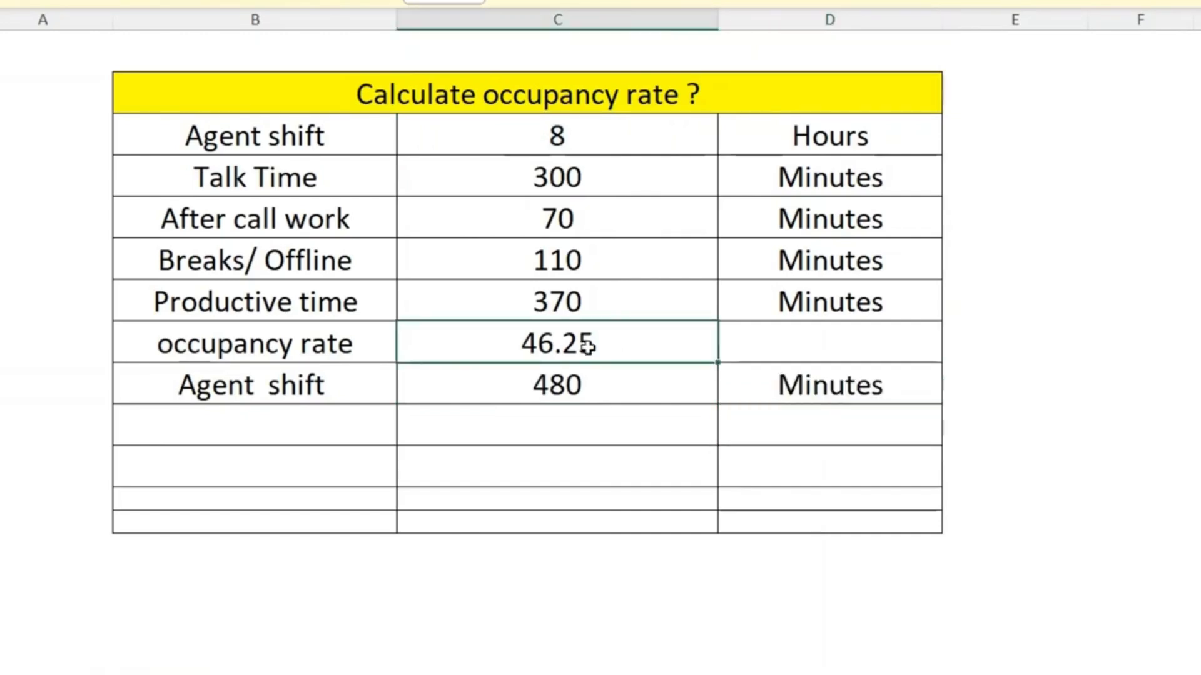
{"action": "type", "text": "="}
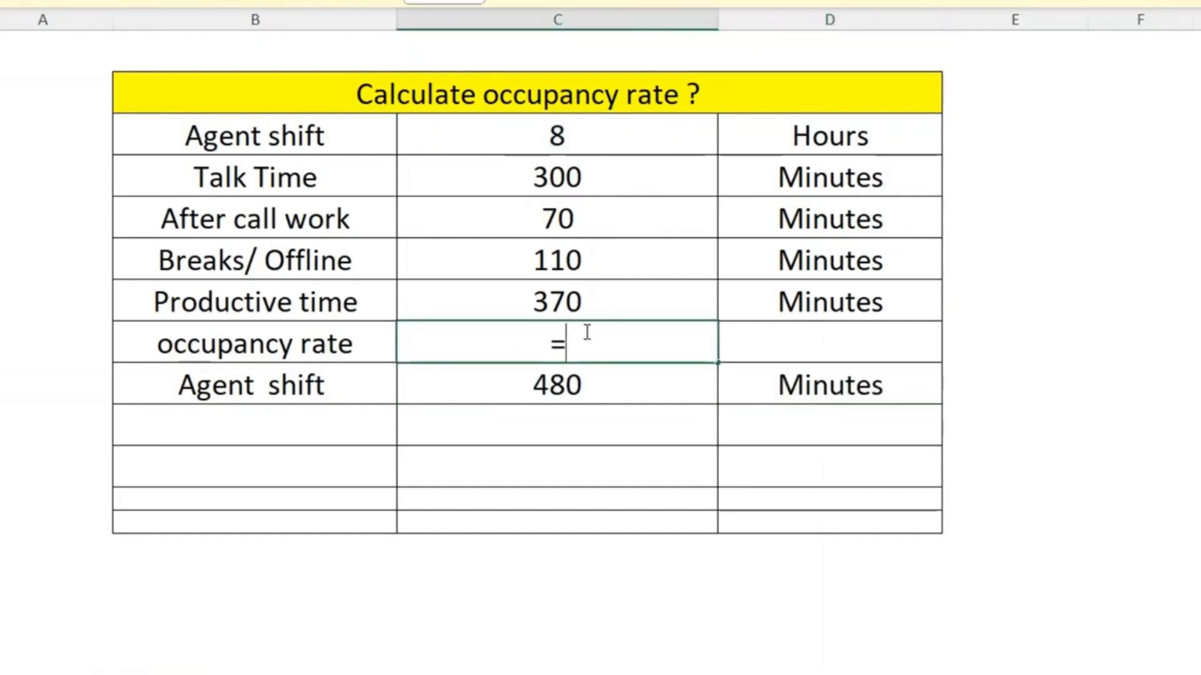
{"action": "left_click", "coordinate": [543, 300]}
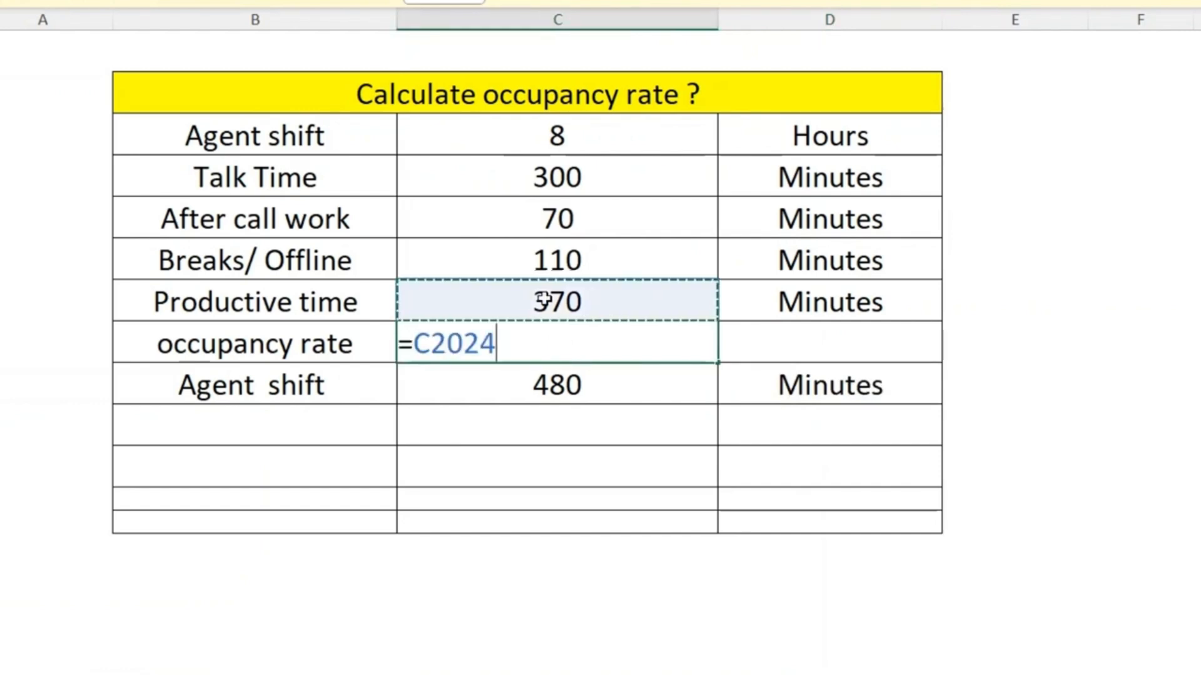
{"action": "type", "text": "/"}
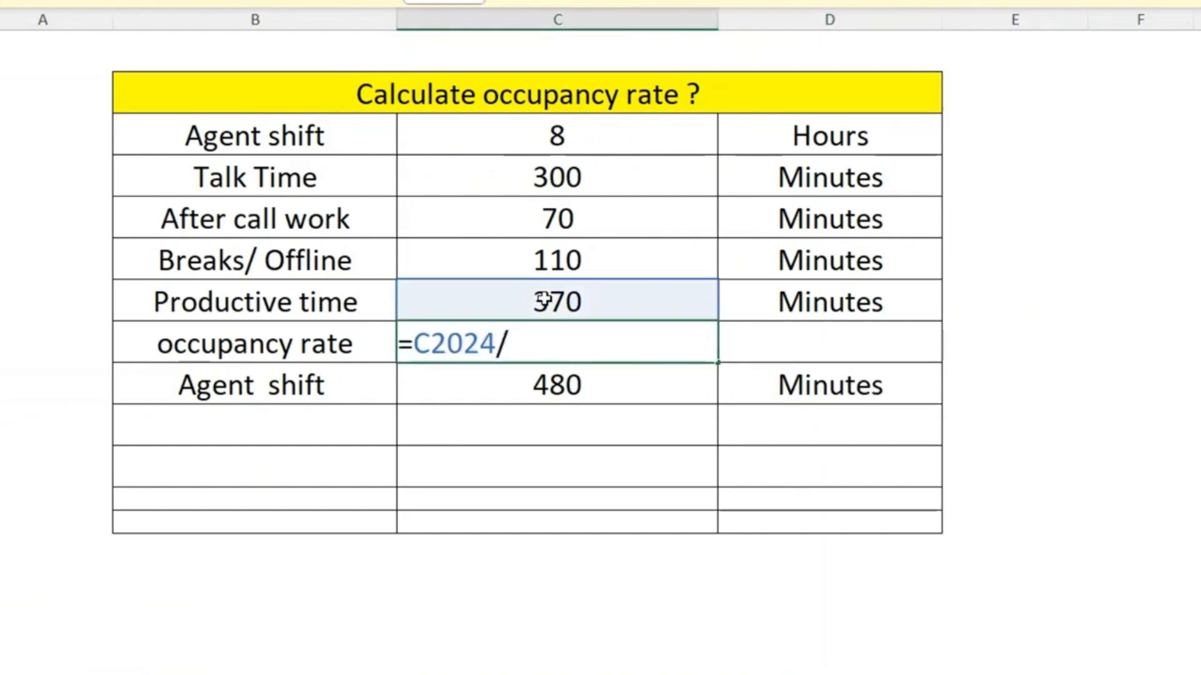
{"action": "left_click", "coordinate": [537, 385]}
{"action": "key", "text": "Return"}
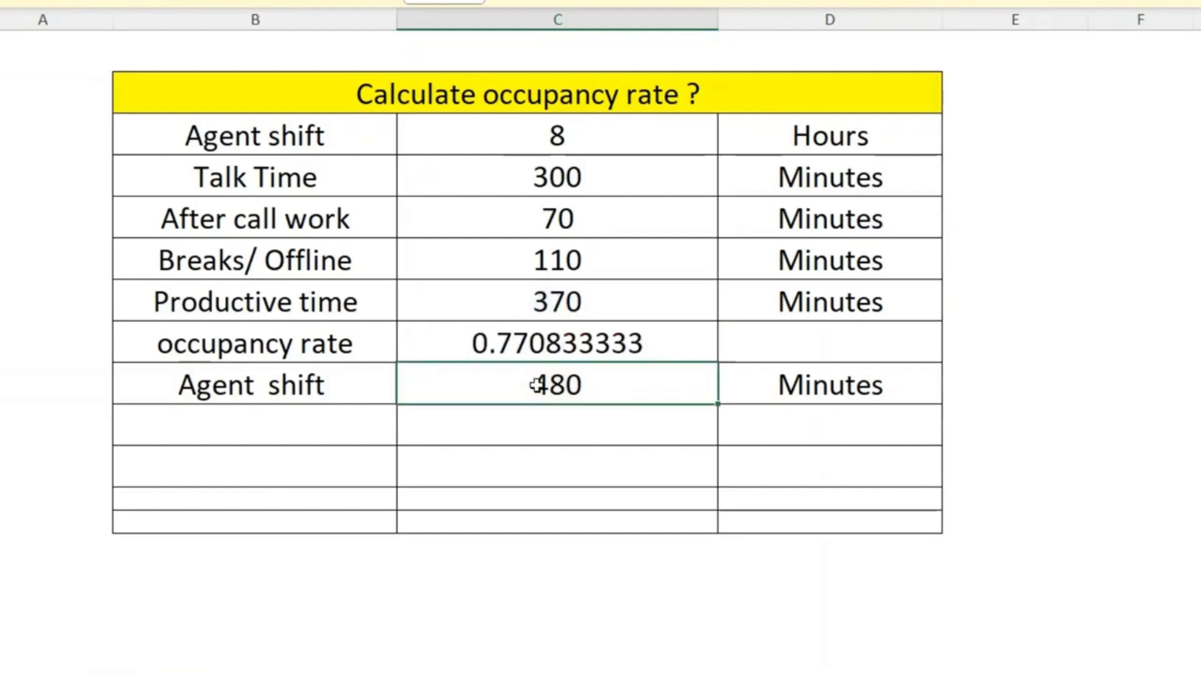
{"action": "left_click", "coordinate": [563, 344]}
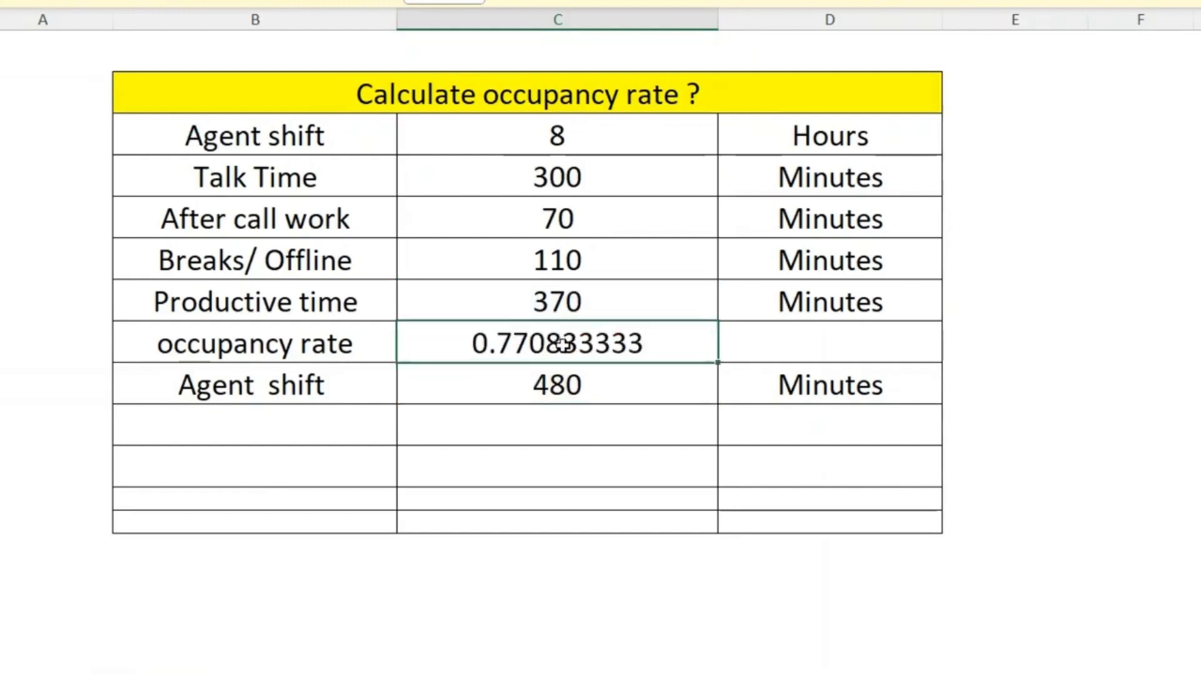
{"action": "key", "text": "ctrl+shift+5"}
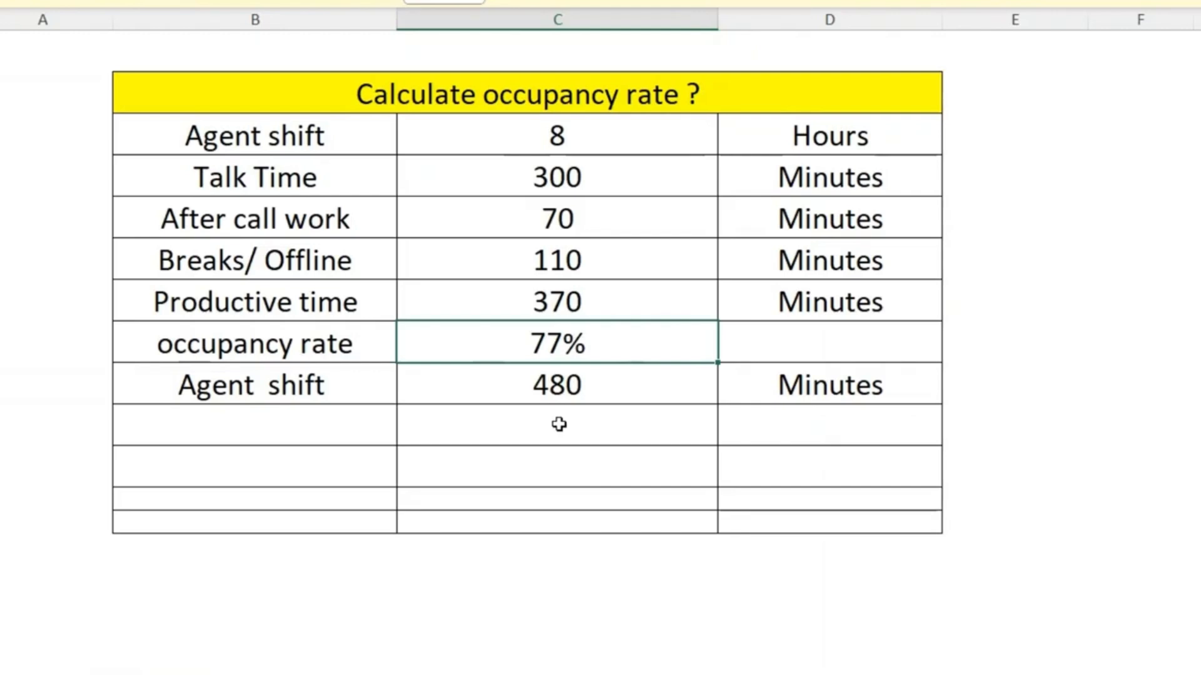
Step: Label the row below the converted Agent shift as Unproductive
{"action": "left_click", "coordinate": [324, 436]}
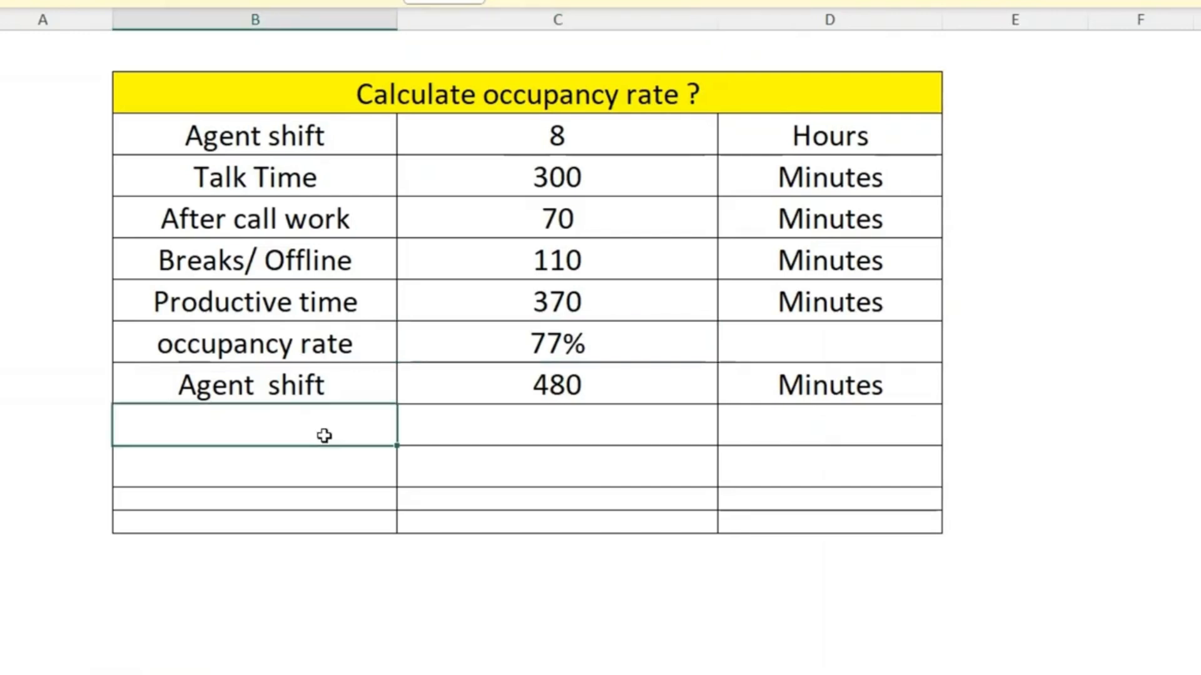
{"action": "type", "text": "Unpro"}
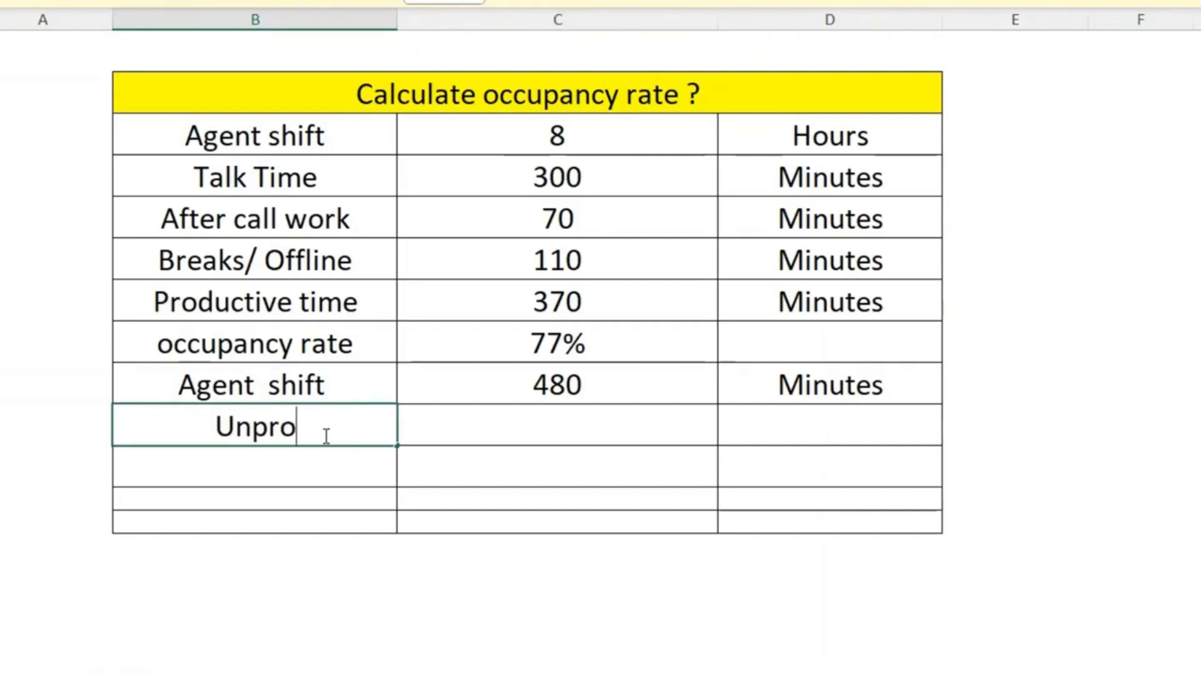
{"action": "type", "text": "ductive"}
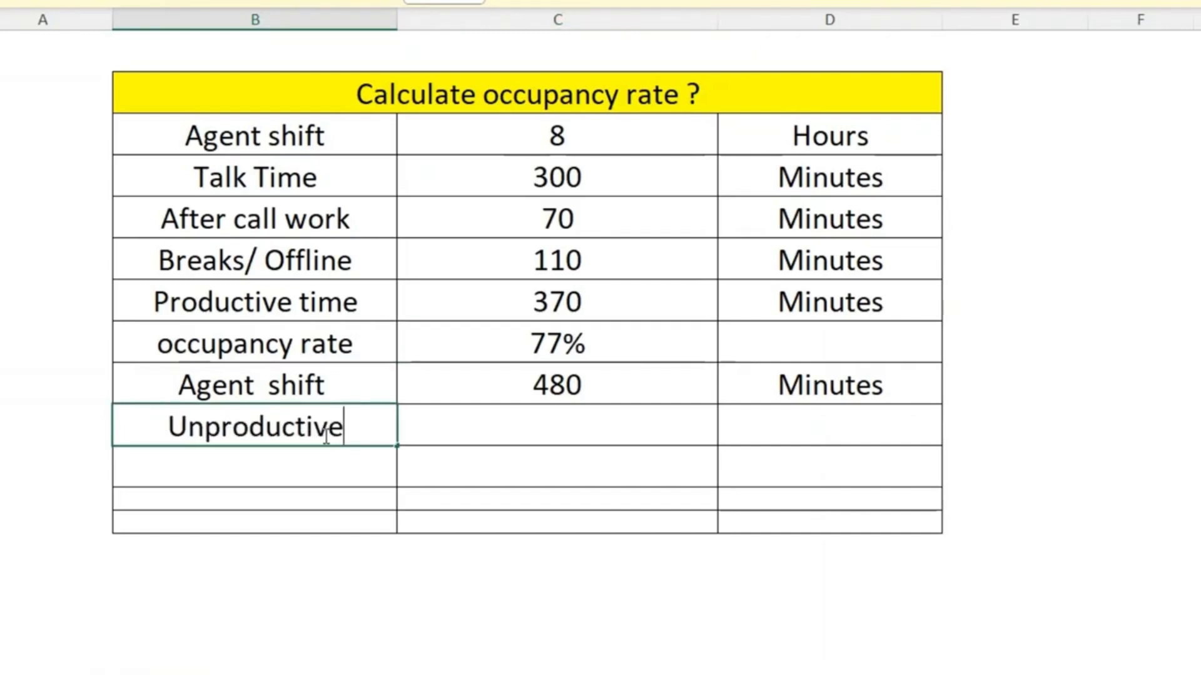
{"action": "key", "text": "Tab"}
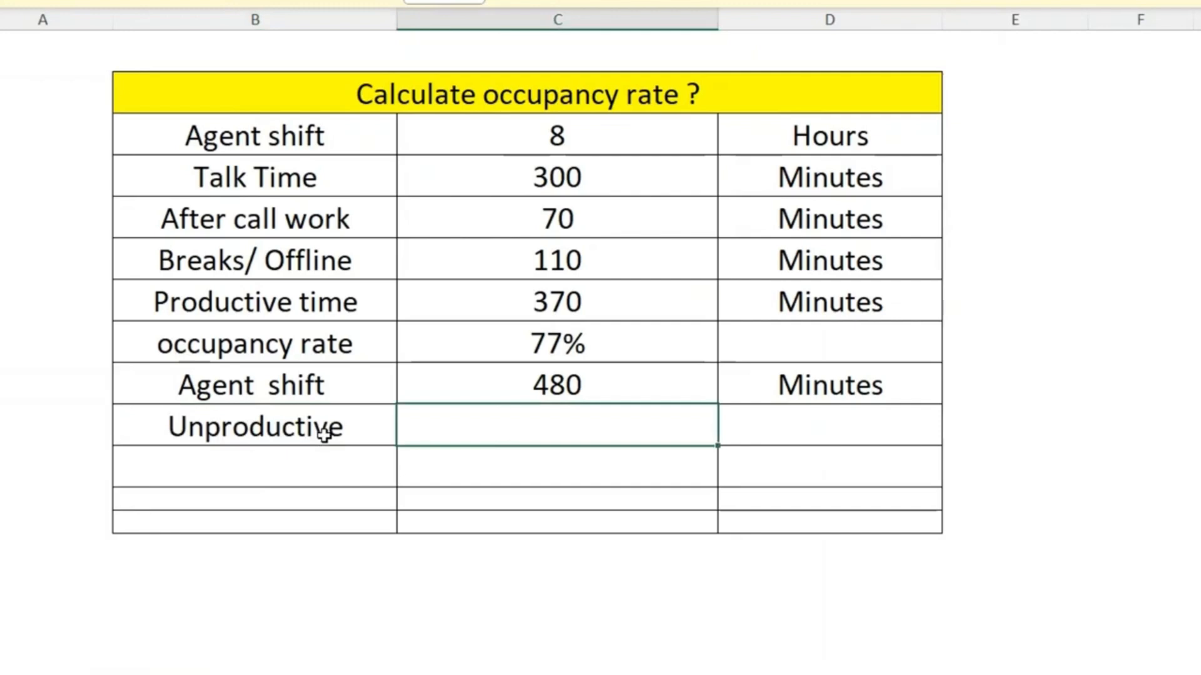
Step: Calculate the unproductive share by subtracting the occupancy rate from 1
{"action": "type", "text": "=="}
{"action": "key", "text": "BackSpace"}
{"action": "type", "text": "1-"}
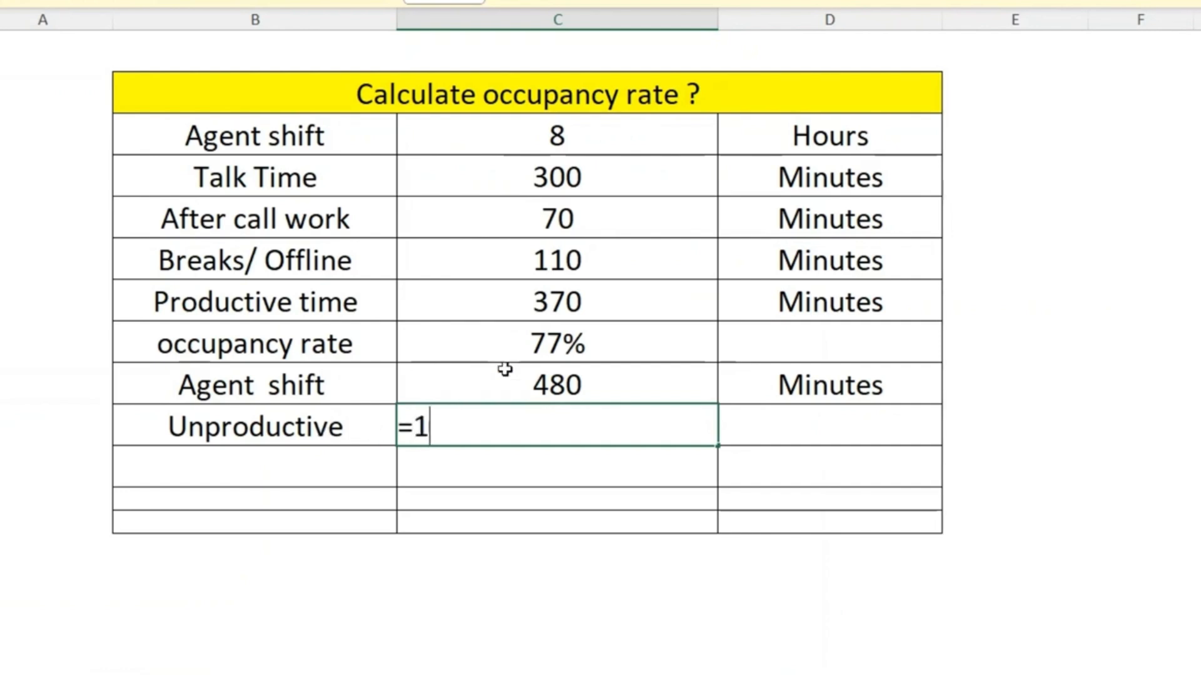
{"action": "left_click", "coordinate": [538, 348]}
{"action": "key", "text": "Return"}
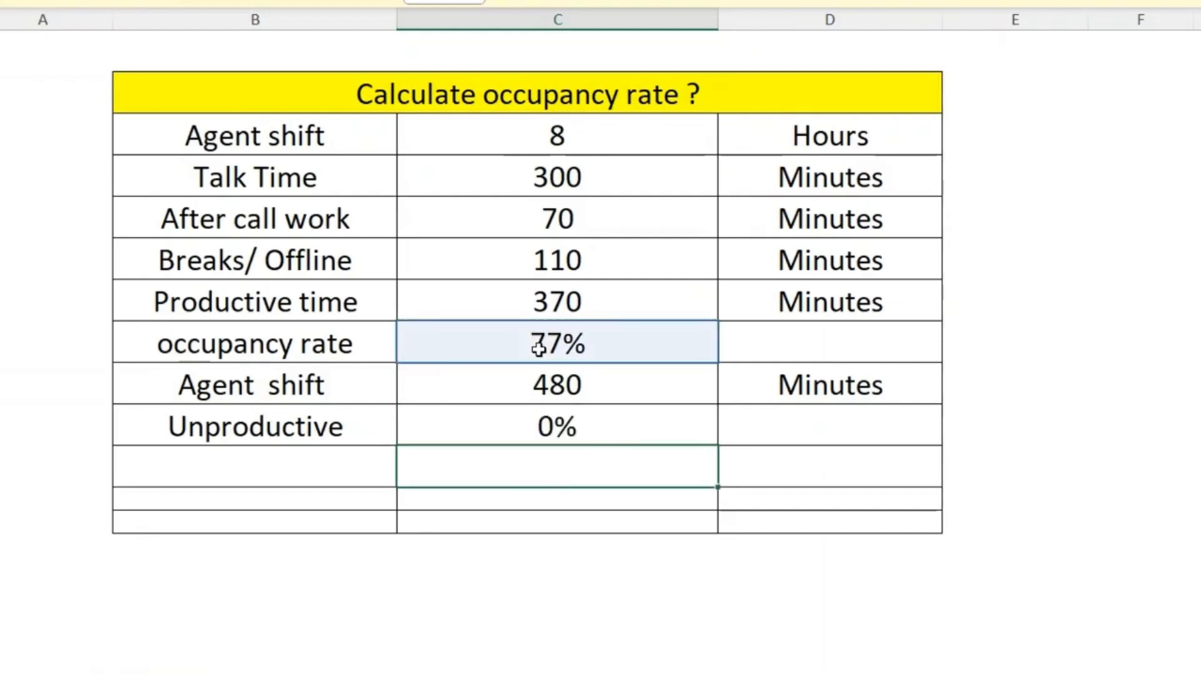
{"action": "left_click", "coordinate": [530, 429]}
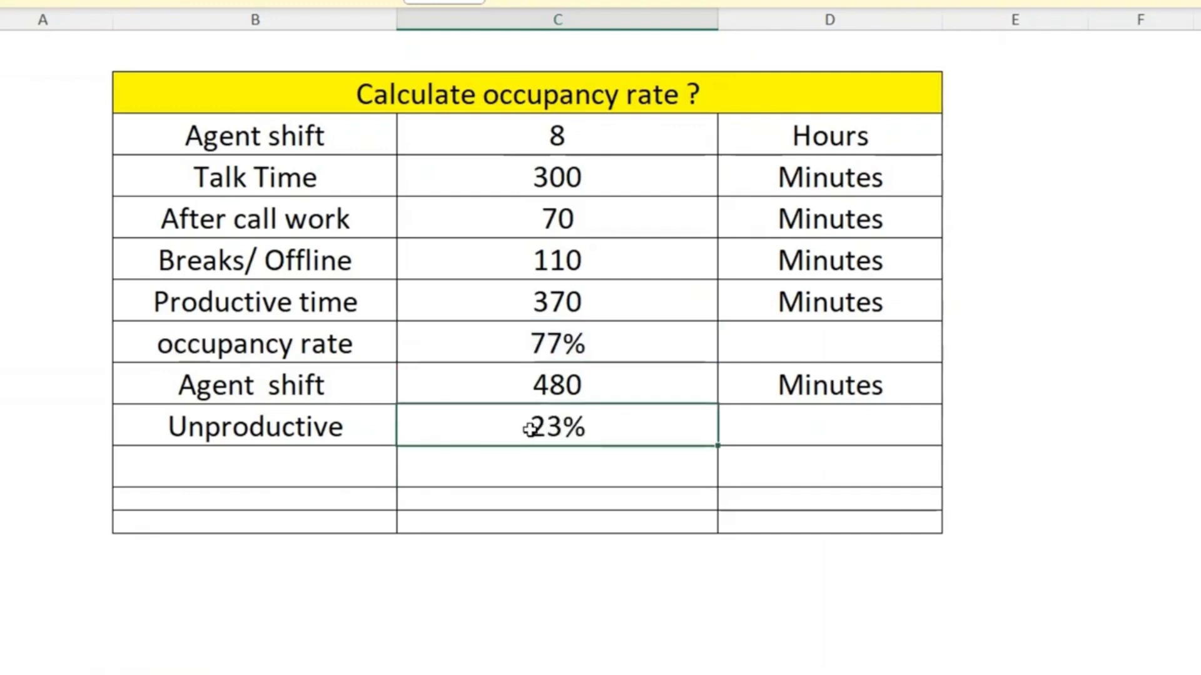